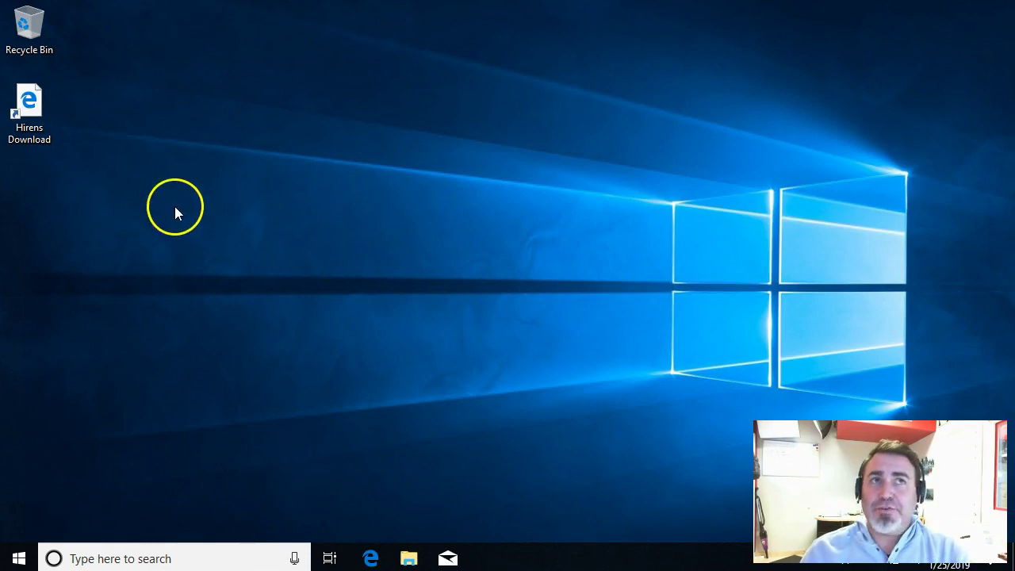
Open the Hirens Download page from the desktop shortcut and start downloading HBCD_PE_x64.iso
{"action": "double_click", "coordinate": [33, 112]}
{"action": "double_click", "coordinate": [31, 111]}
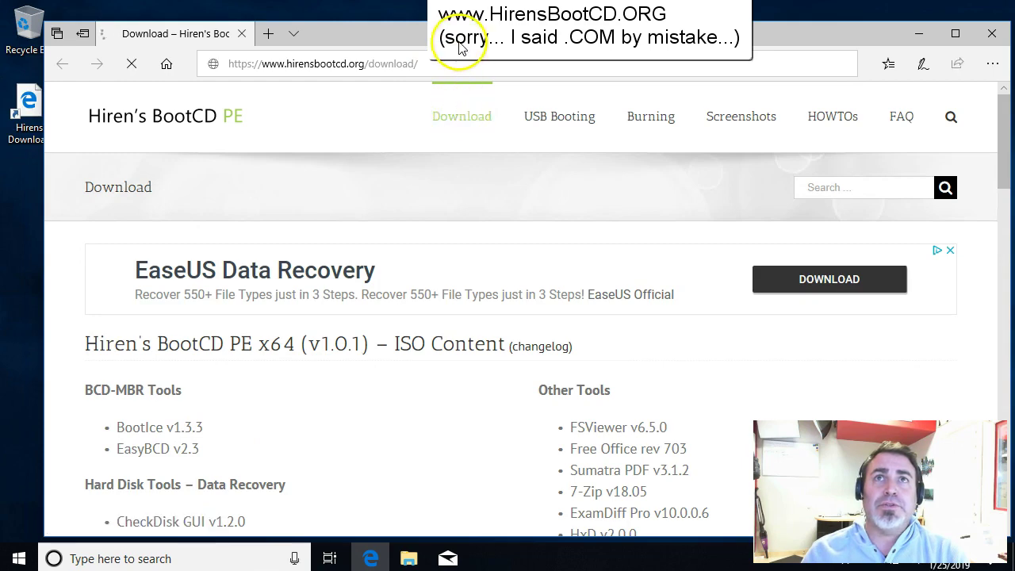
{"action": "double_click", "coordinate": [461, 35]}
{"action": "scroll", "coordinate": [453, 169], "scroll_direction": "down", "scroll_amount": 13}
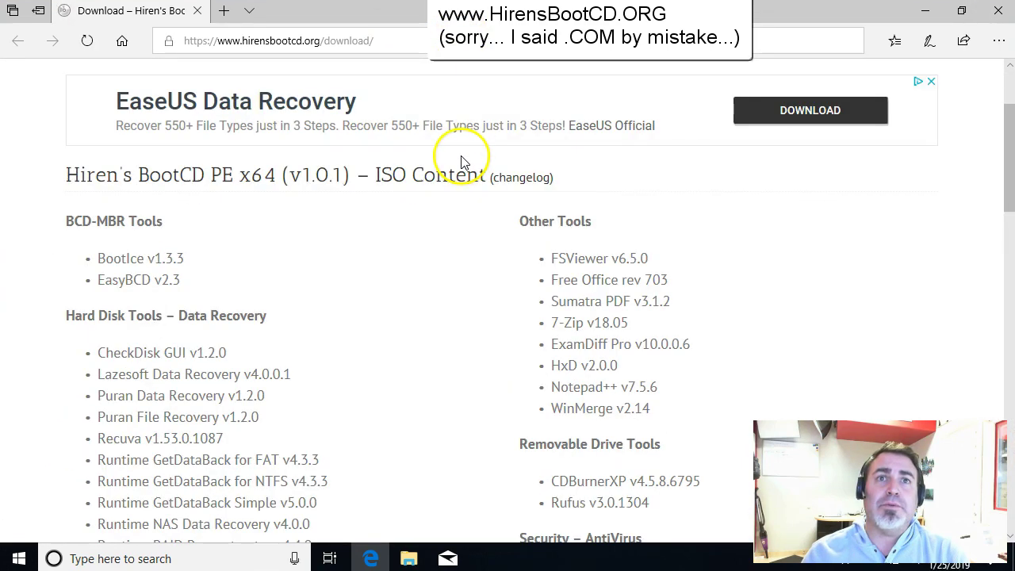
{"action": "scroll", "coordinate": [449, 249], "scroll_direction": "down", "scroll_amount": 5}
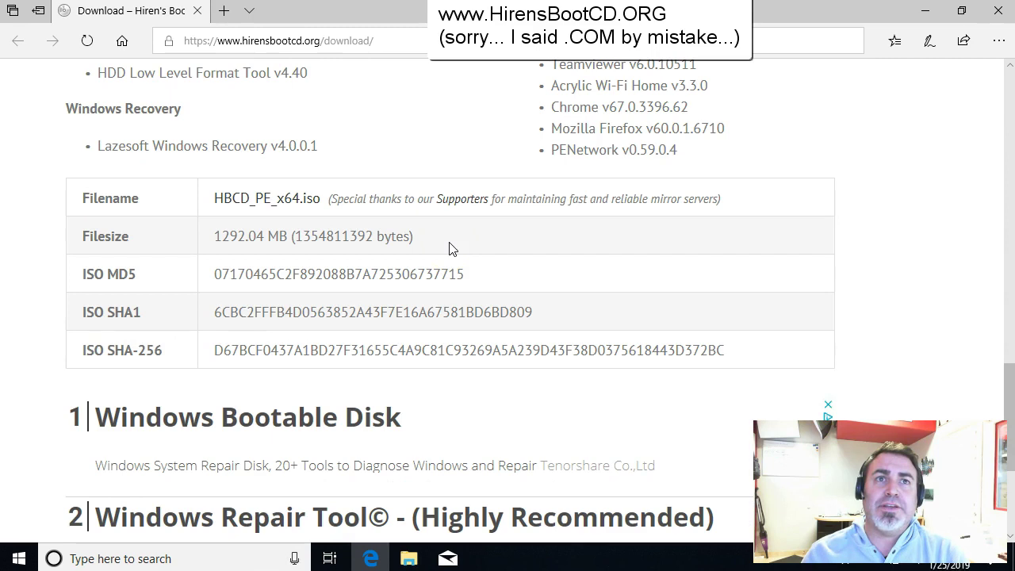
{"action": "scroll", "coordinate": [259, 267], "scroll_direction": "down", "scroll_amount": 1}
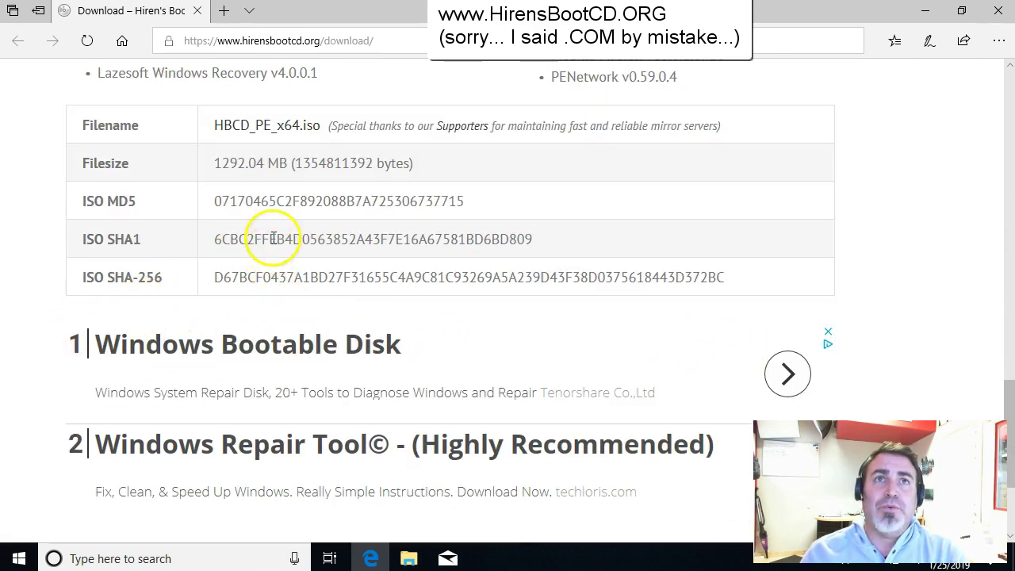
{"action": "left_click", "coordinate": [274, 136]}
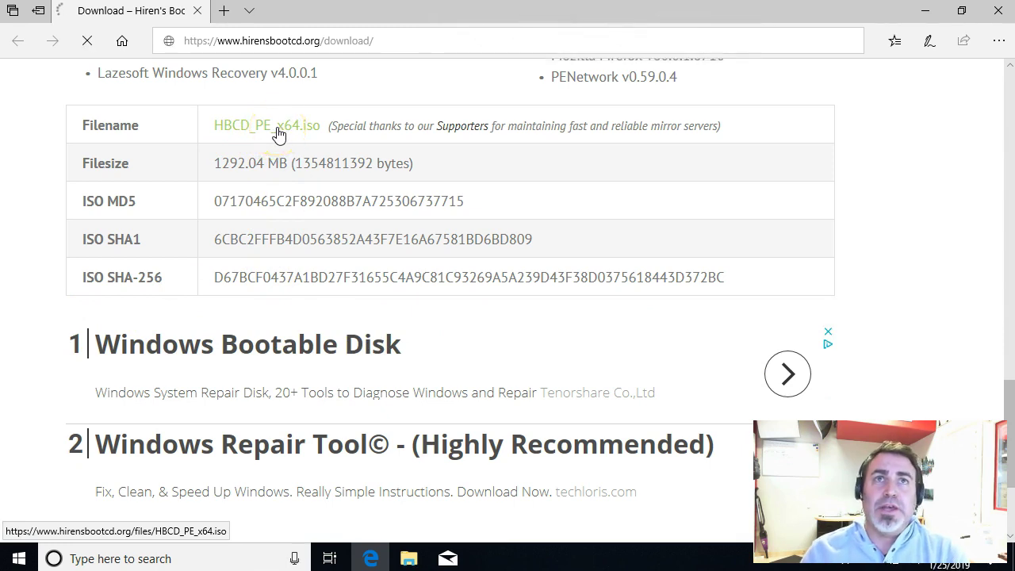
{"action": "left_click", "coordinate": [663, 519]}
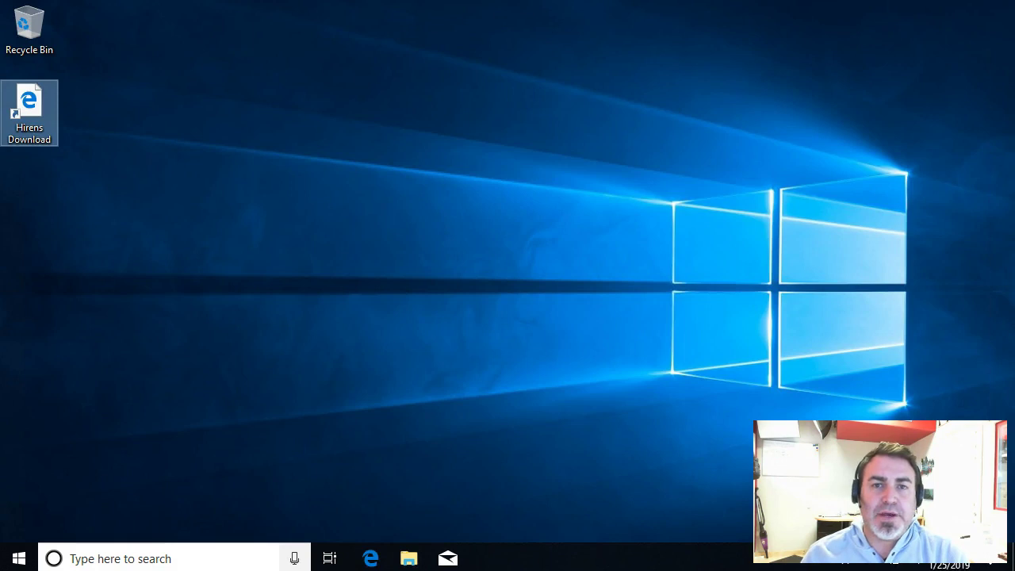
Sign out of the current Windows account
{"action": "left_click", "coordinate": [17, 557]}
{"action": "left_click", "coordinate": [20, 376]}
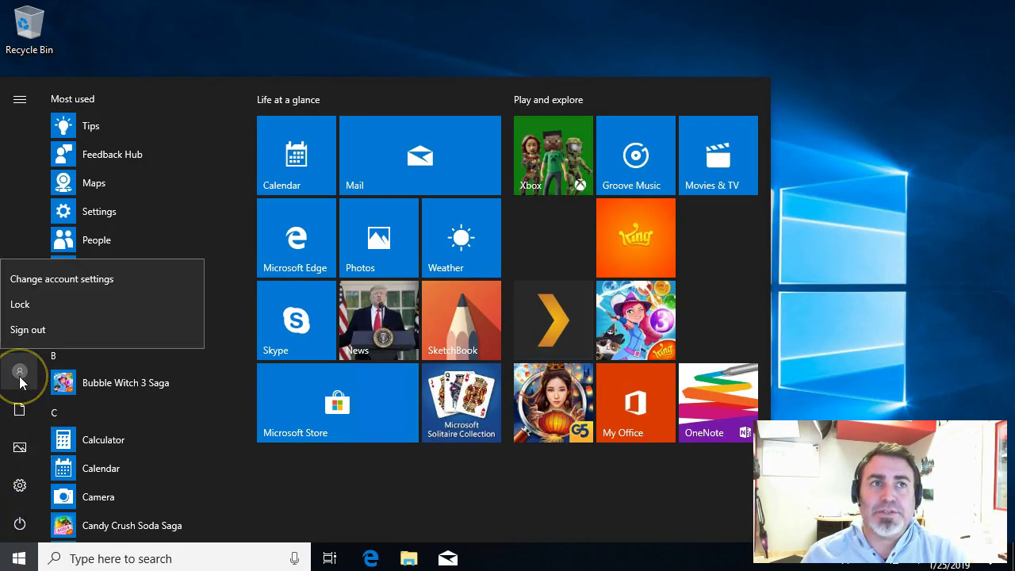
{"action": "left_click", "coordinate": [32, 330]}
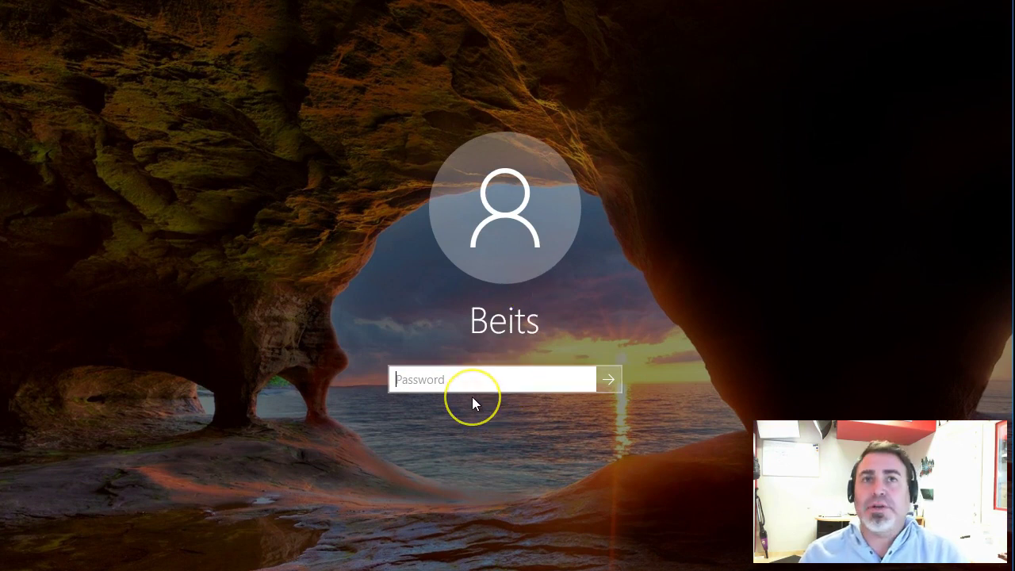
Try to sign in by entering the account password, and return to the password prompt
{"action": "type", "text": "••••"}
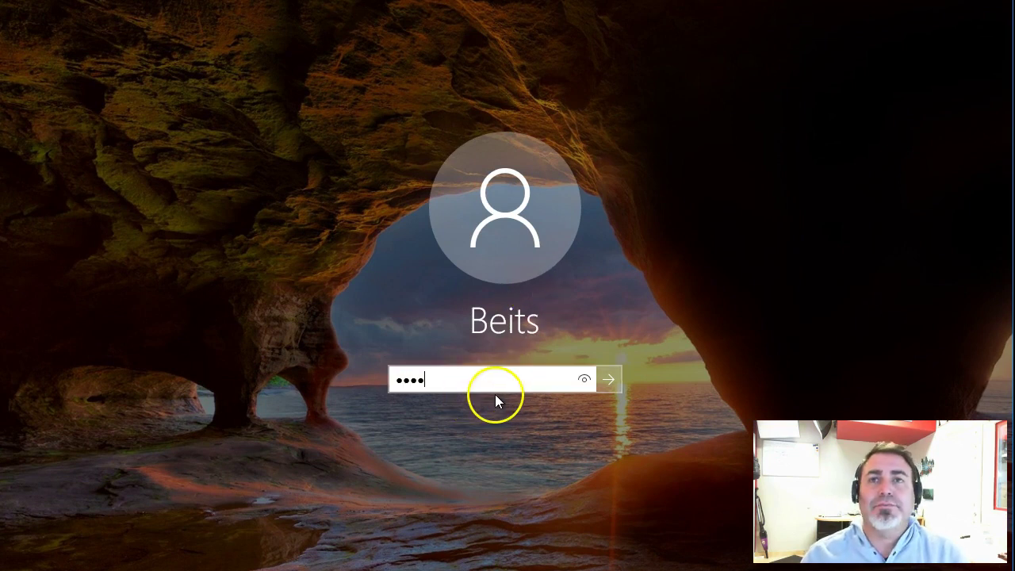
{"action": "left_click", "coordinate": [586, 380]}
{"action": "left_click", "coordinate": [608, 380]}
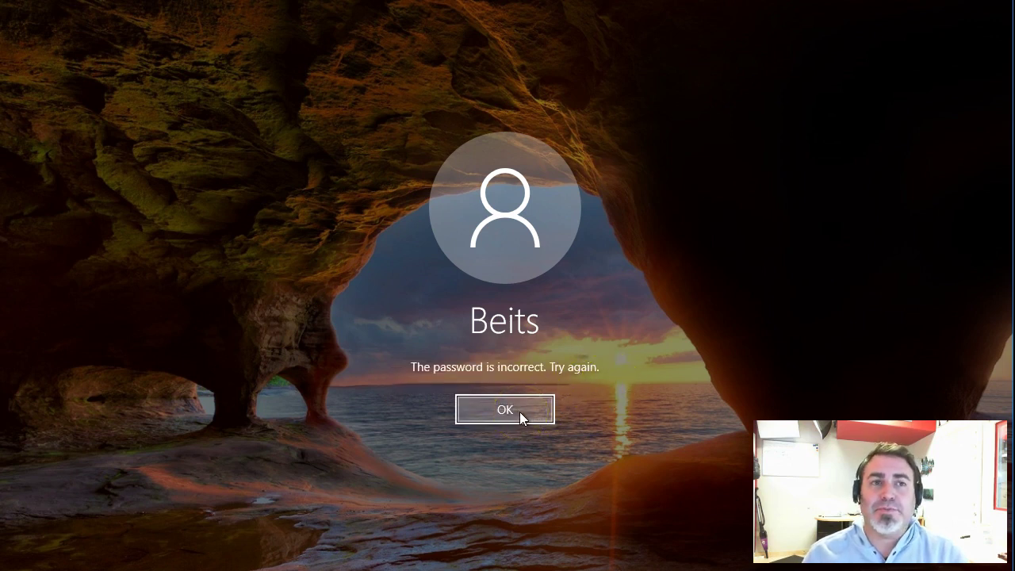
{"action": "left_click", "coordinate": [520, 413]}
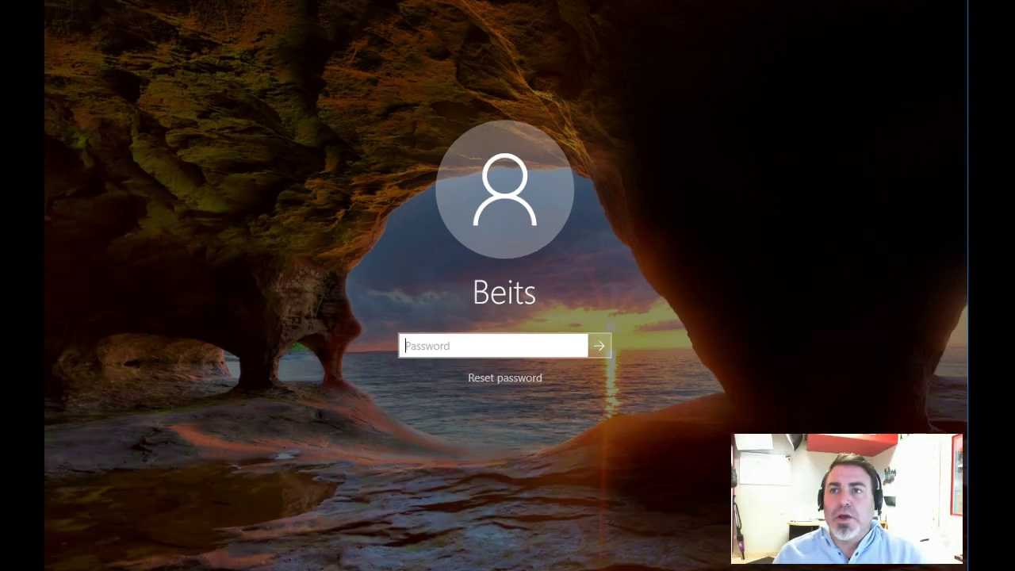
Restart the Windows 10 virtual machine from the sign-in screen
{"action": "left_click", "coordinate": [935, 553]}
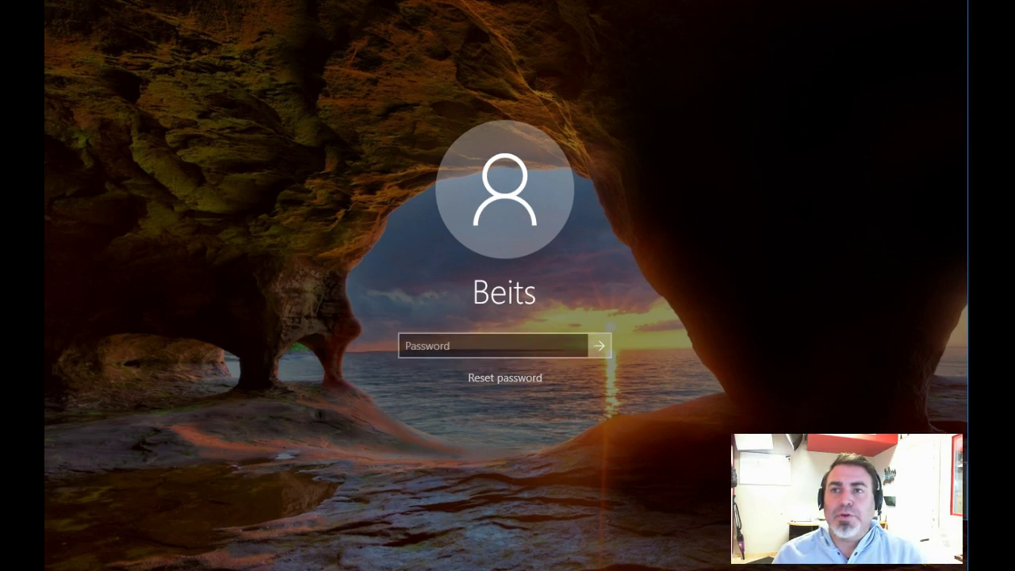
{"action": "left_click", "coordinate": [932, 540]}
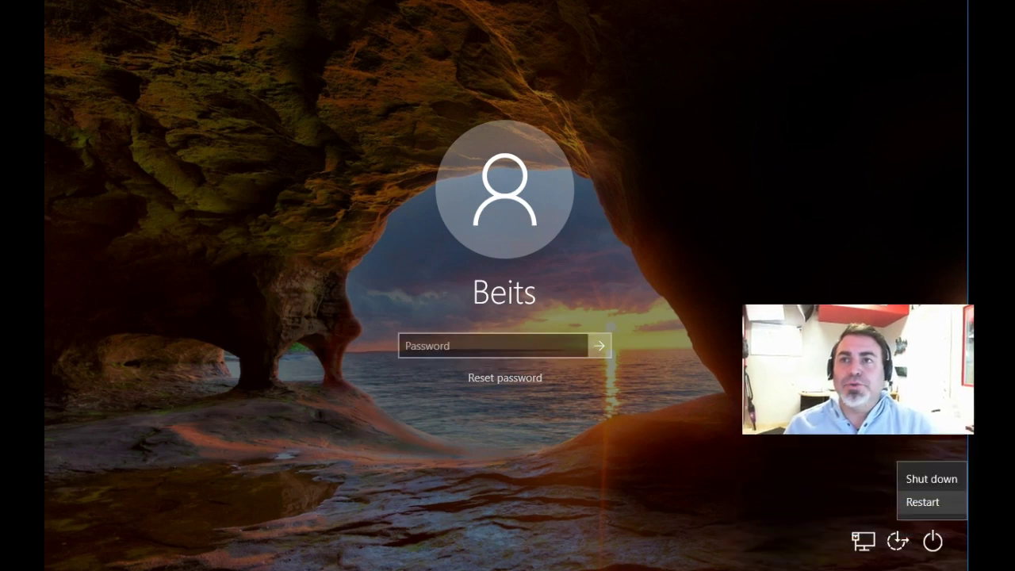
{"action": "left_click", "coordinate": [922, 503]}
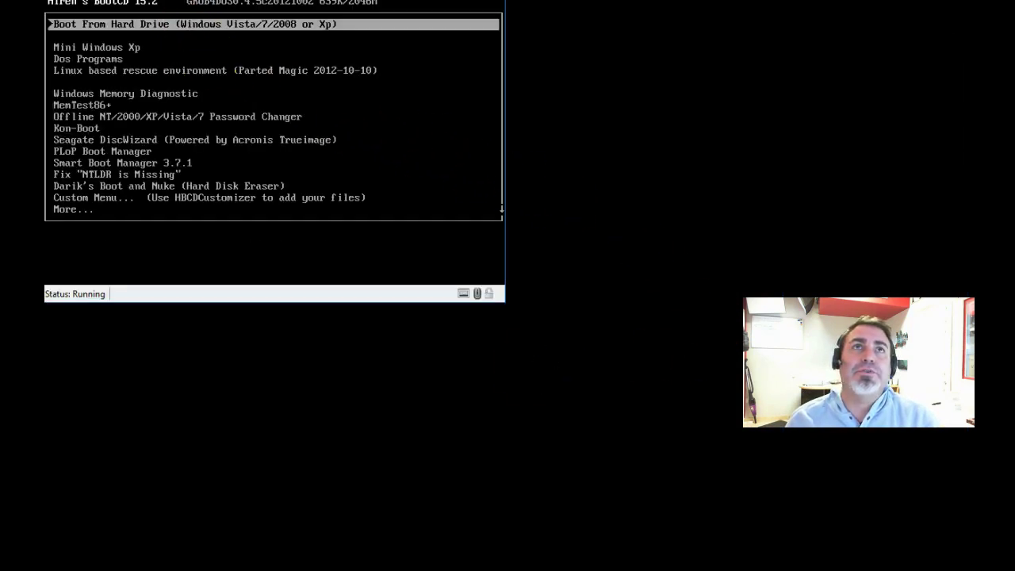
Move the virtual machine window into view and boot Mini Windows Xp from the Hiren's BootCD 15.2 menu
{"action": "left_click_drag", "start_coordinate": [265, 0], "coordinate": [470, 61]}
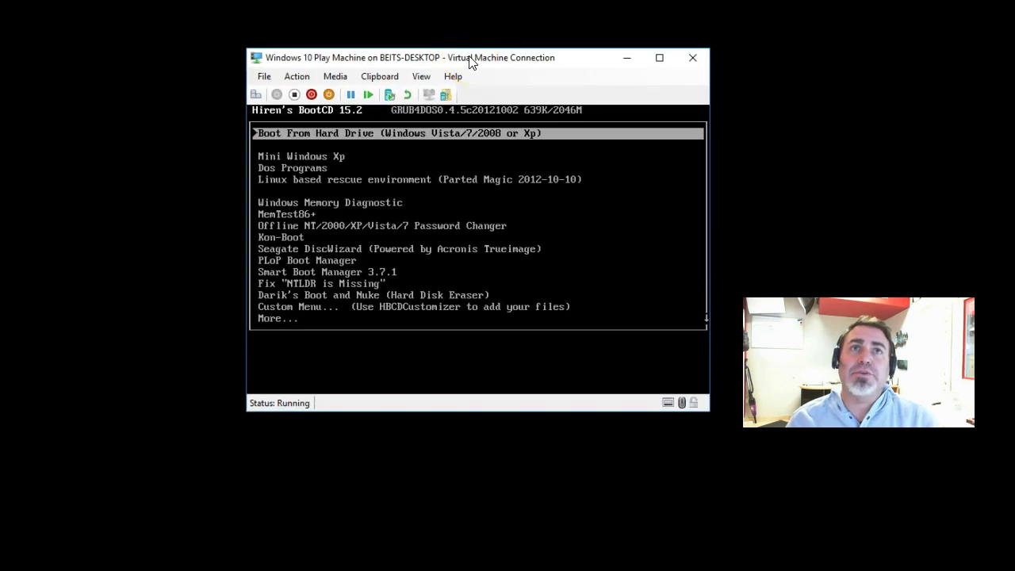
{"action": "left_click", "coordinate": [441, 127]}
{"action": "left_click", "coordinate": [328, 161]}
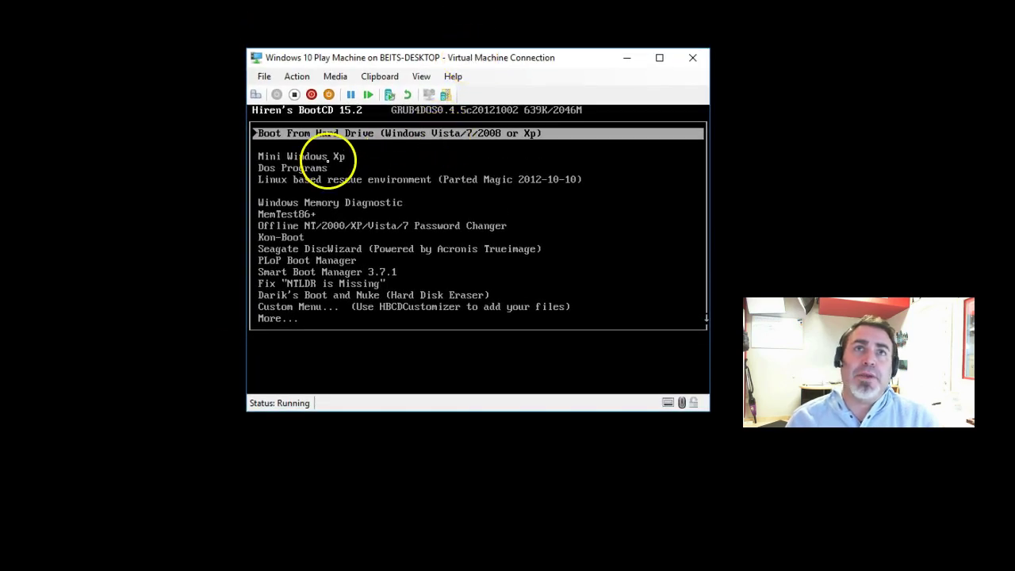
{"action": "key", "text": "Down"}
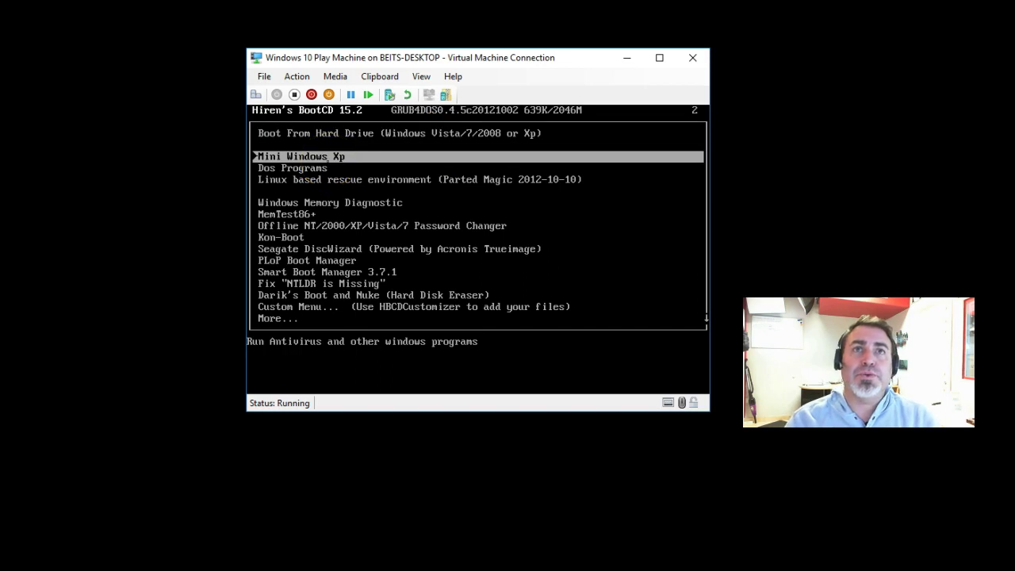
{"action": "key", "text": "Return"}
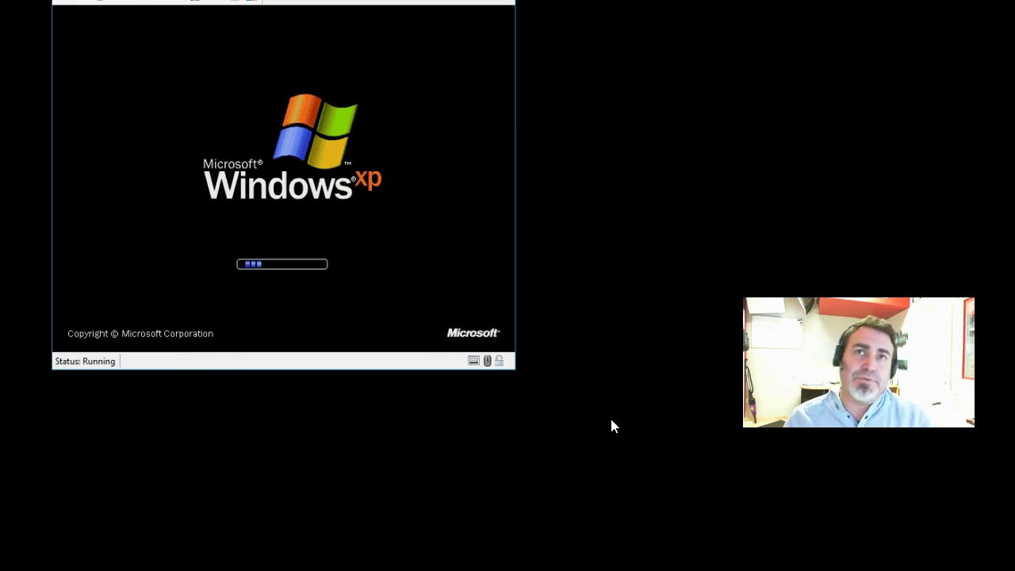
{"action": "left_click", "coordinate": [543, 486]}
{"action": "left_click", "coordinate": [287, 530]}
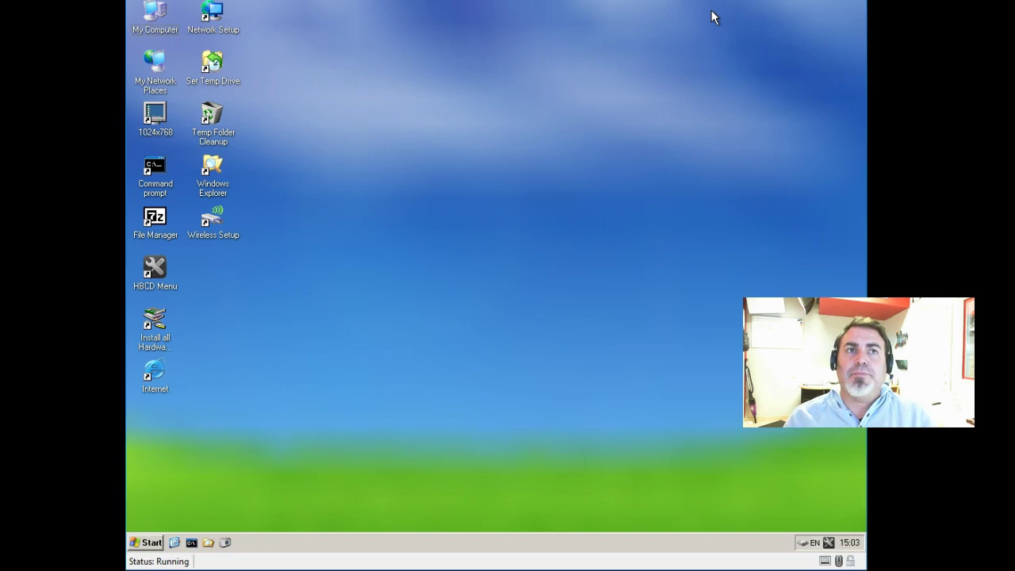
{"action": "left_click", "coordinate": [642, 308]}
{"action": "left_click", "coordinate": [519, 474]}
{"action": "left_click", "coordinate": [407, 326]}
{"action": "left_click", "coordinate": [318, 513]}
{"action": "left_click", "coordinate": [671, 114]}
{"action": "left_click", "coordinate": [491, 136]}
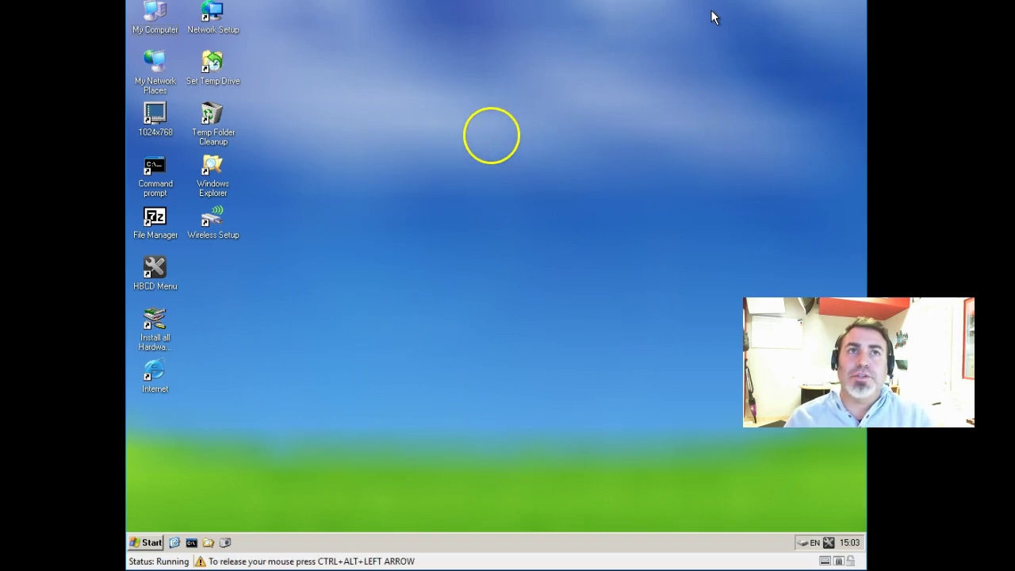
Open Windows Explorer and go to the D:\Windows\System32 folder on the local disk
{"action": "double_click", "coordinate": [221, 167]}
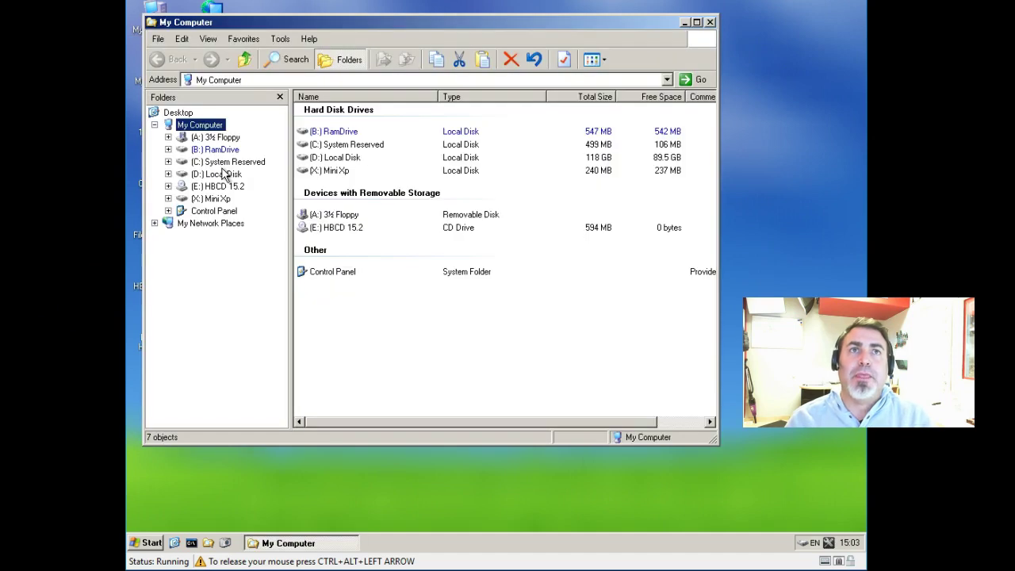
{"action": "left_click", "coordinate": [237, 176]}
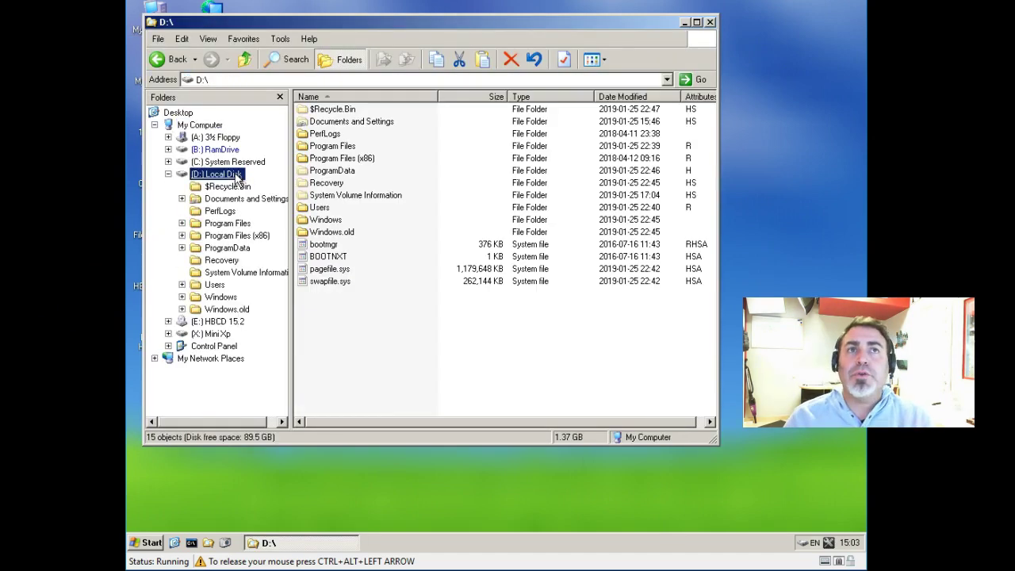
{"action": "left_click", "coordinate": [327, 220]}
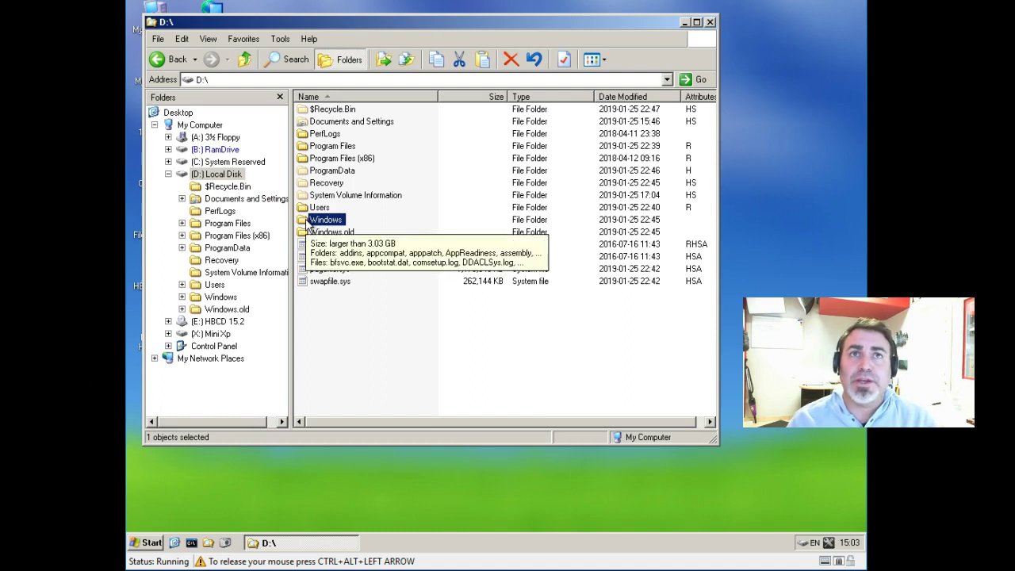
{"action": "double_click", "coordinate": [306, 222]}
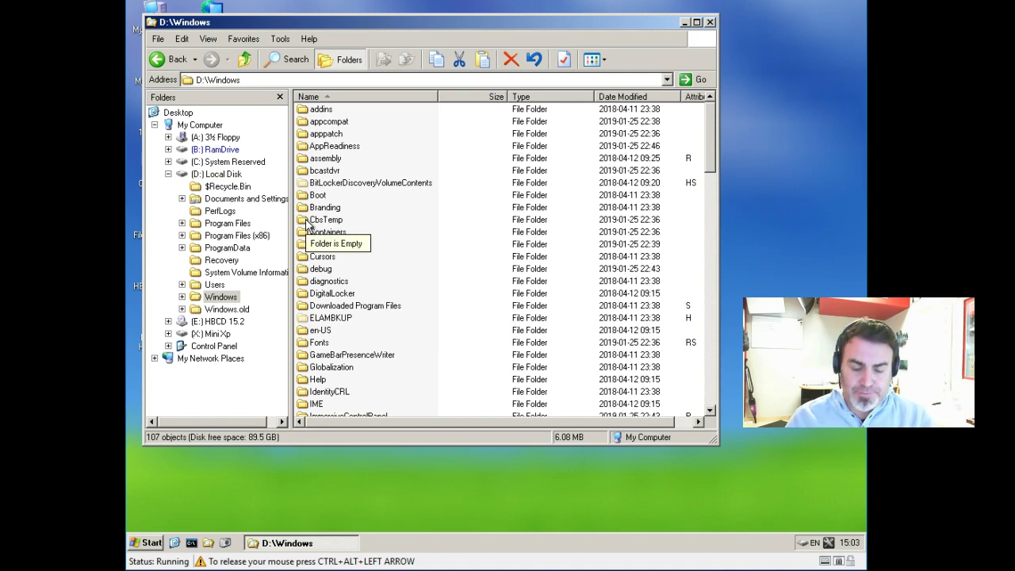
{"action": "type", "text": "sys32"}
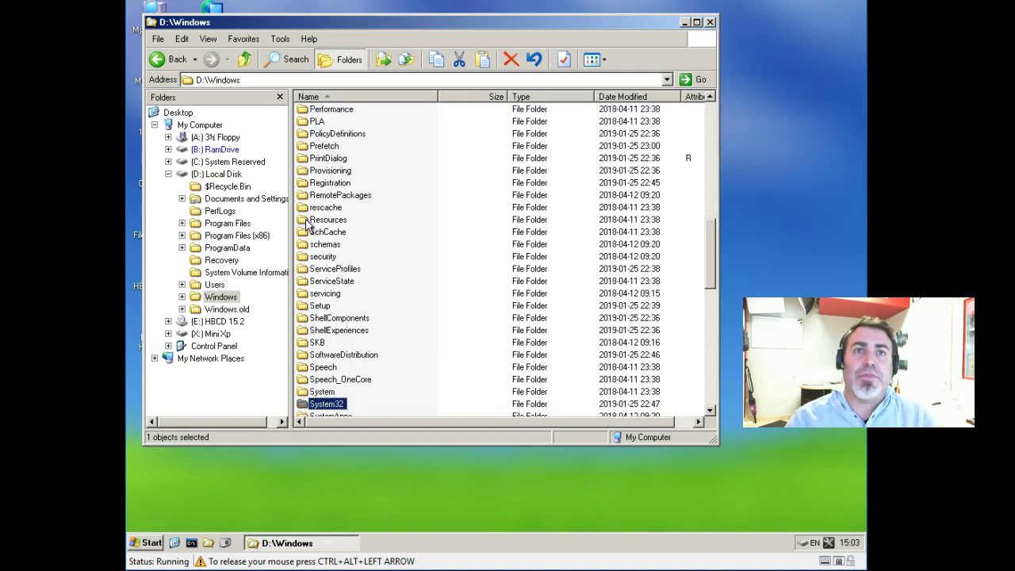
{"action": "key", "text": "Return"}
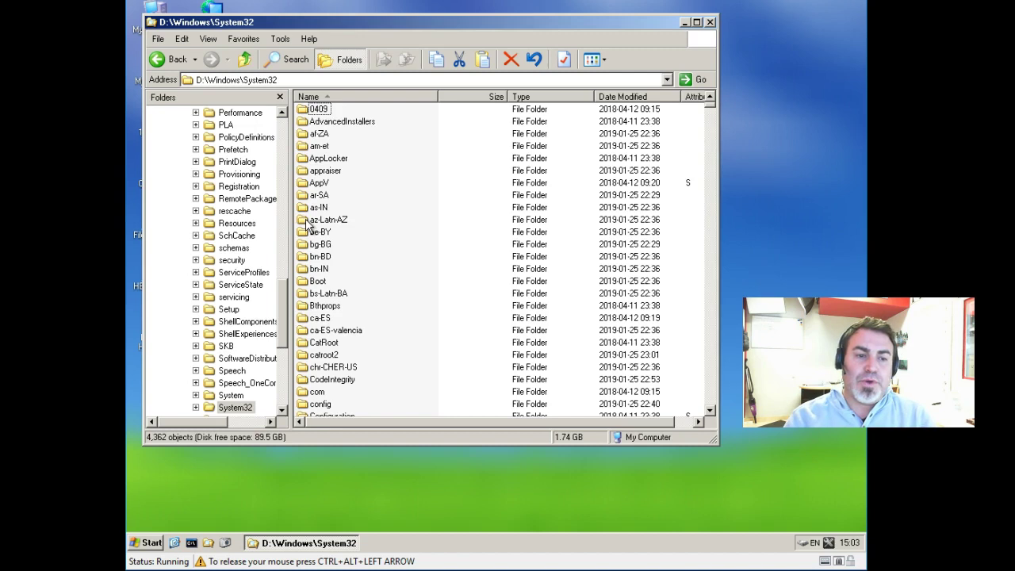
Find Utilman.exe in System32 and make a backup copy of it named Utilman_2.exe
{"action": "type", "text": "ur"}
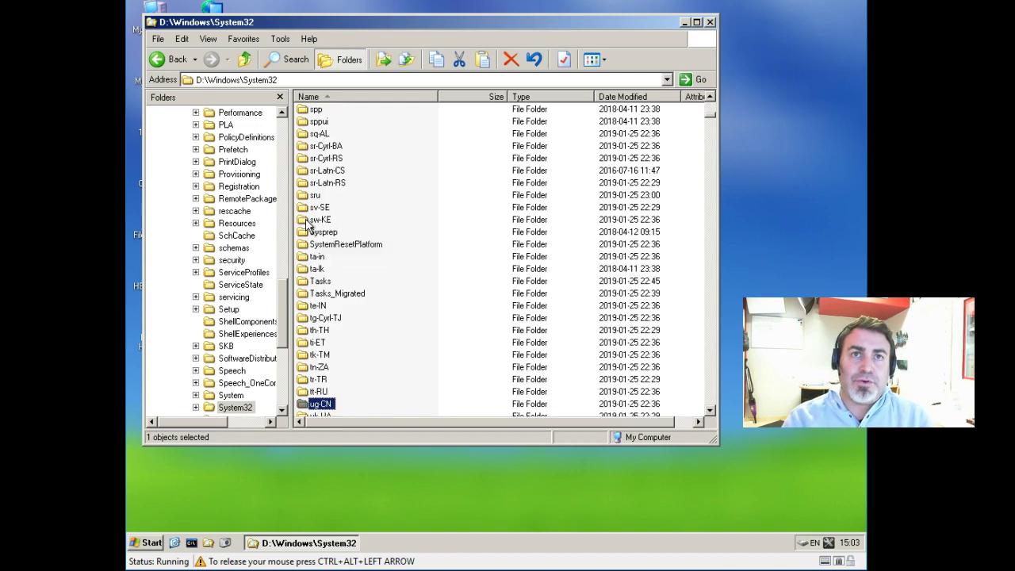
{"action": "type", "text": "util"}
{"action": "scroll", "coordinate": [412, 397], "scroll_direction": "down", "scroll_amount": 2}
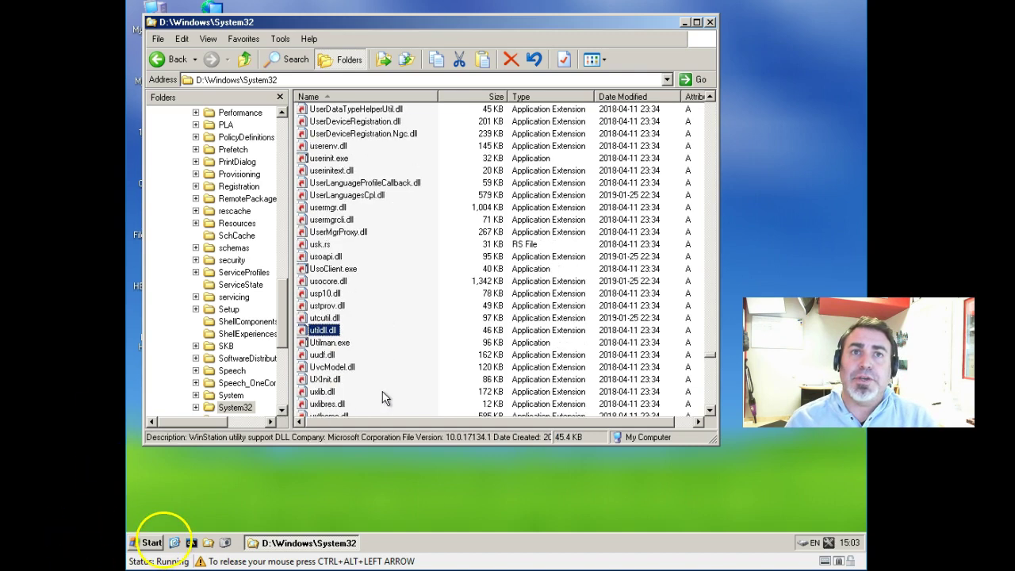
{"action": "key", "text": "Down"}
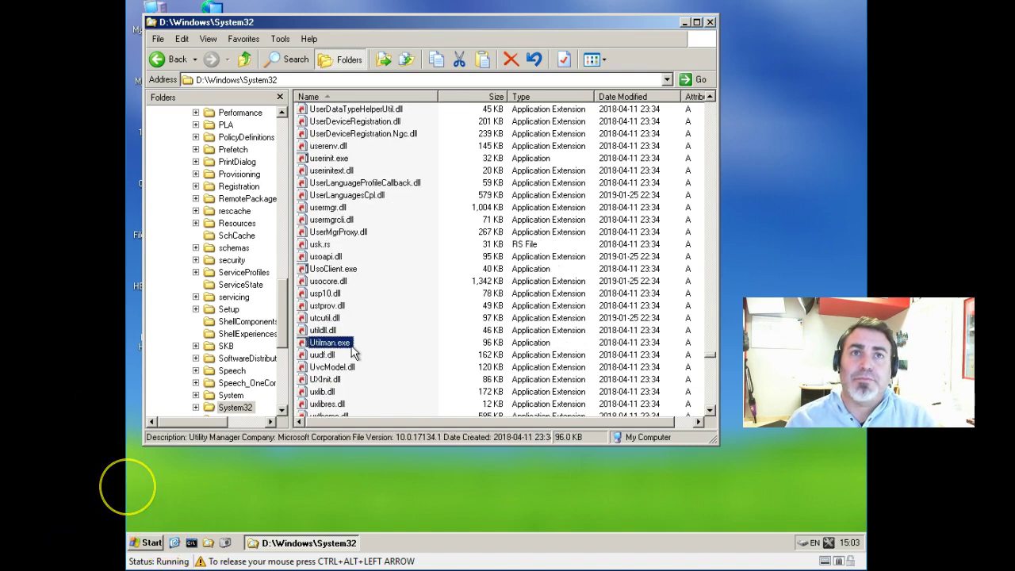
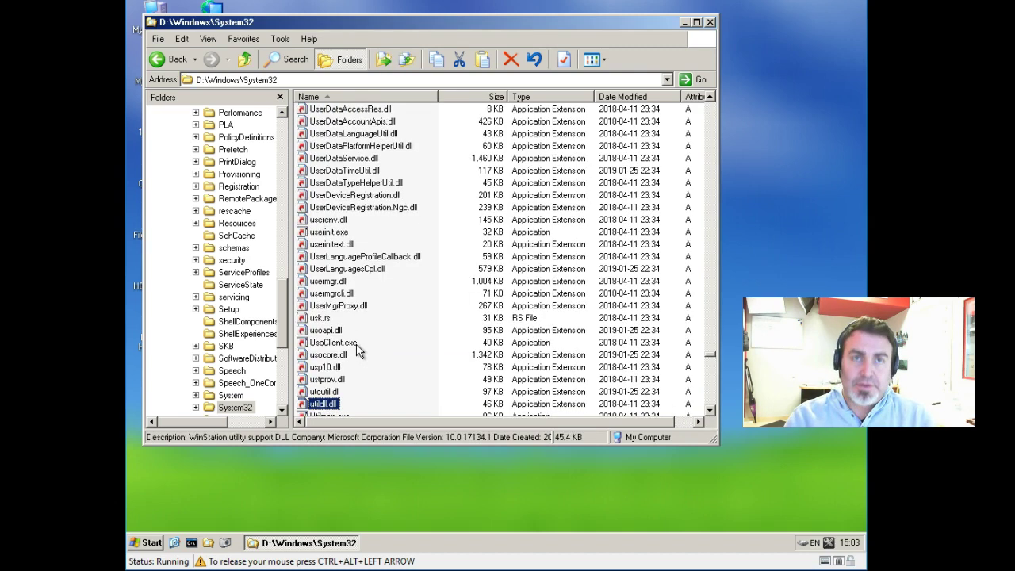
{"action": "key", "text": "Down"}
{"action": "key", "text": "Down"}
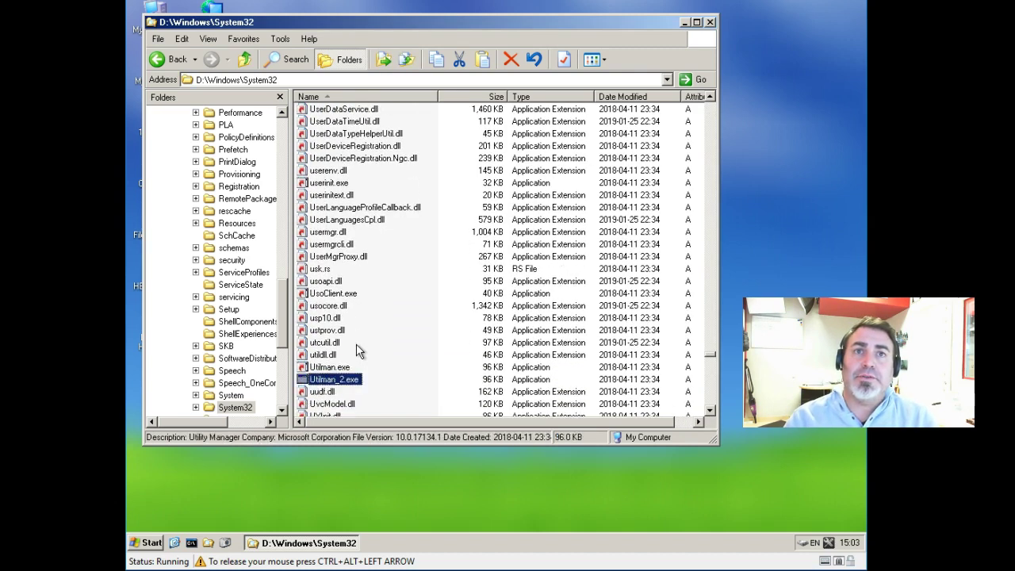
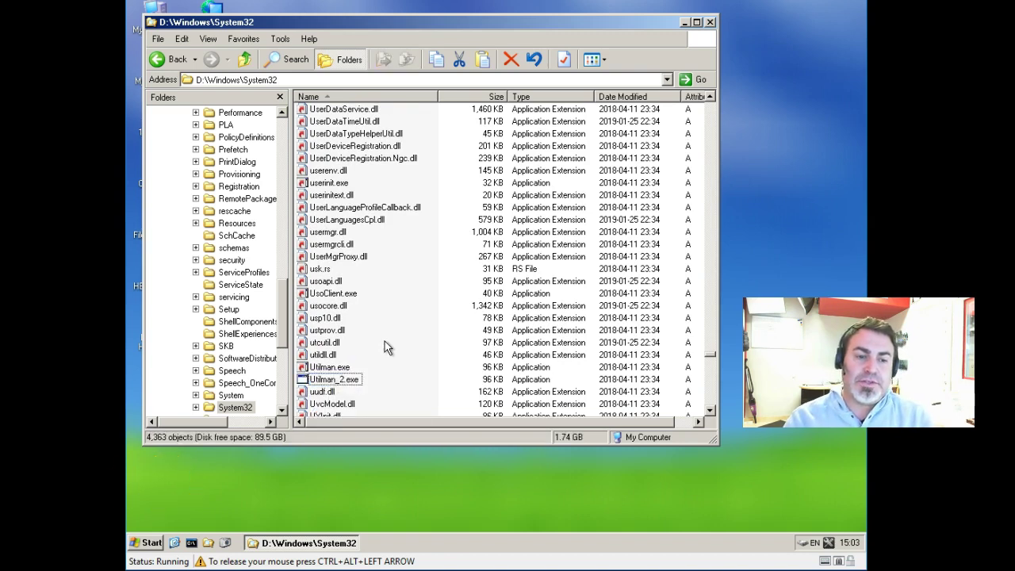
Find cmd.exe in System32 and make a copy of it named cmd_2.exe
{"action": "type", "text": "cmd"}
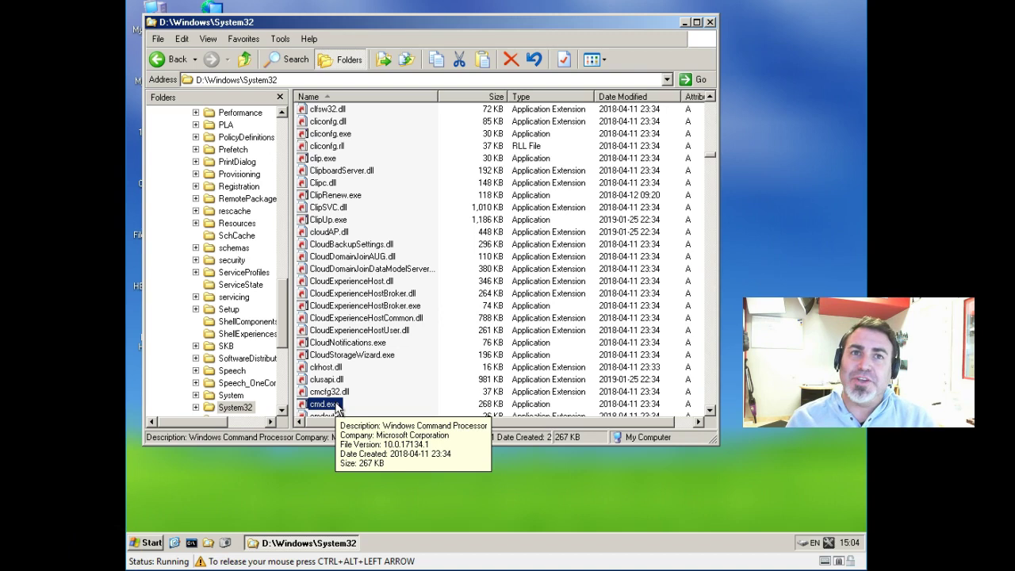
{"action": "key", "text": "F5"}
{"action": "type", "text": "cmd"}
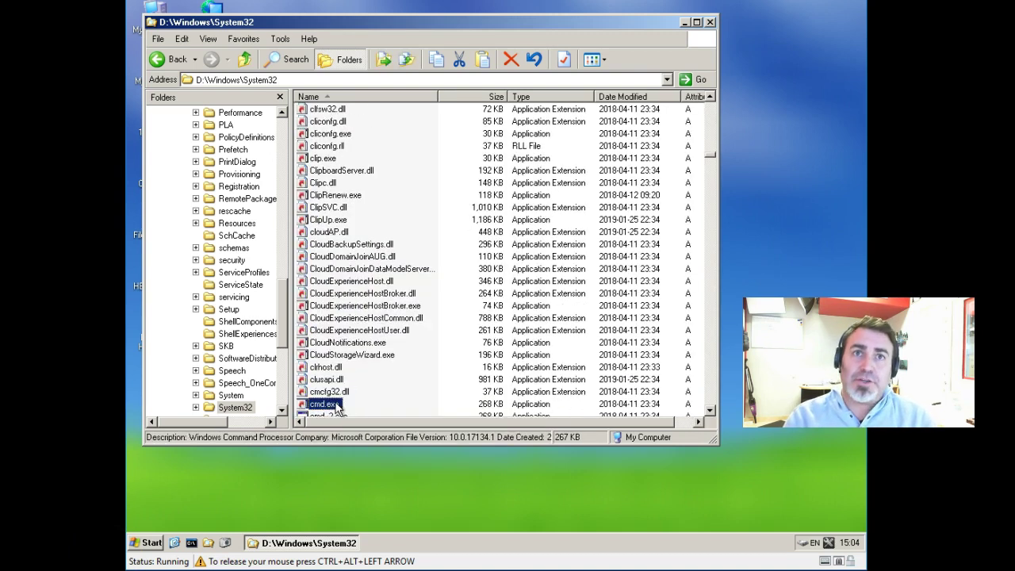
{"action": "scroll", "coordinate": [349, 396], "scroll_direction": "down", "scroll_amount": 1}
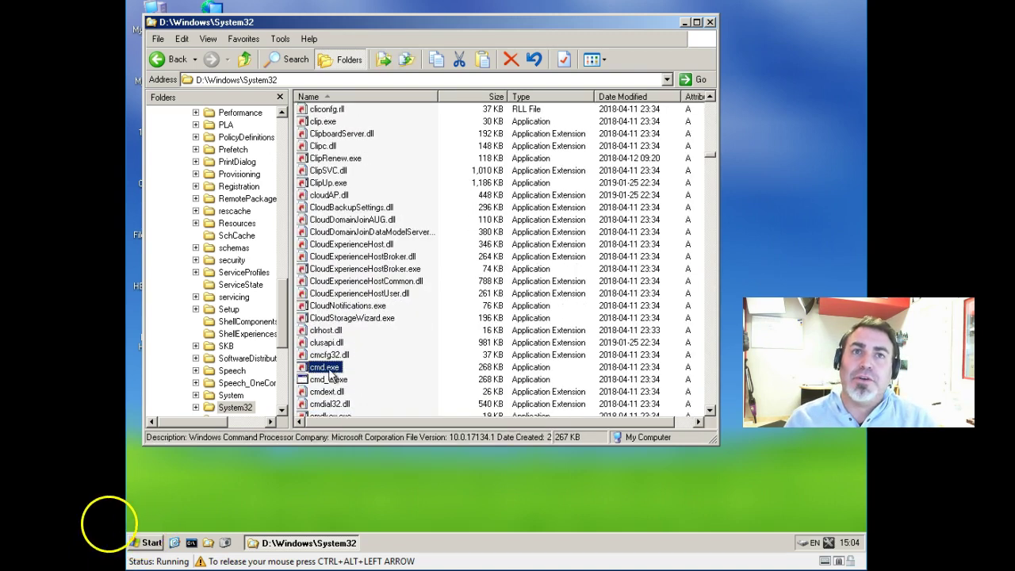
{"action": "right_click", "coordinate": [330, 369]}
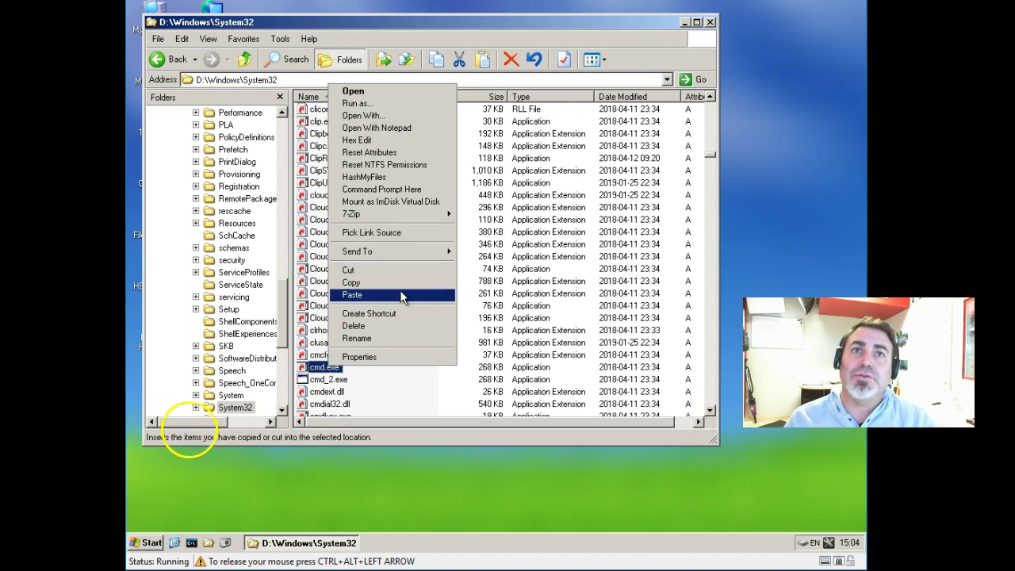
{"action": "right_click", "coordinate": [464, 387]}
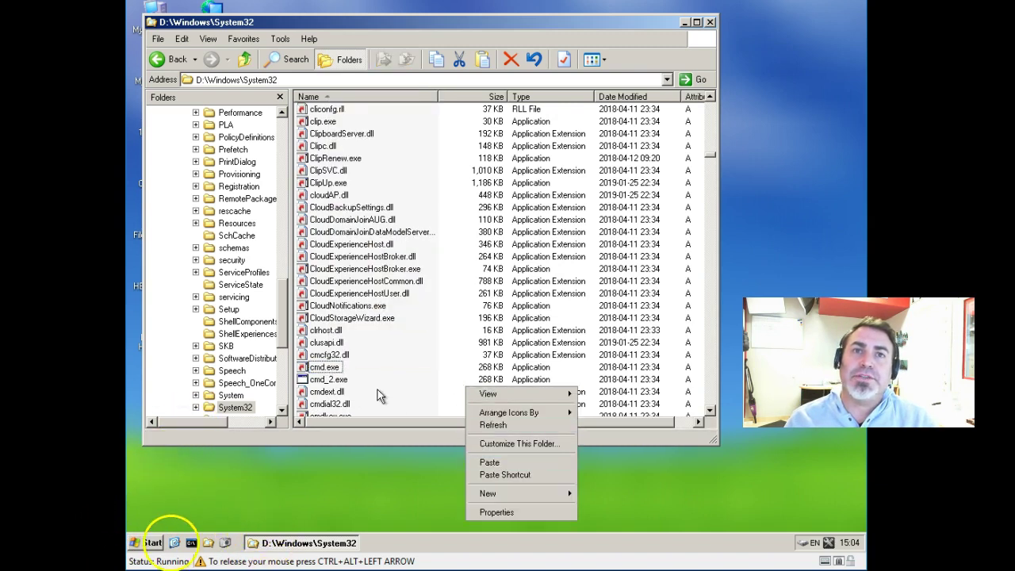
{"action": "left_click", "coordinate": [333, 369]}
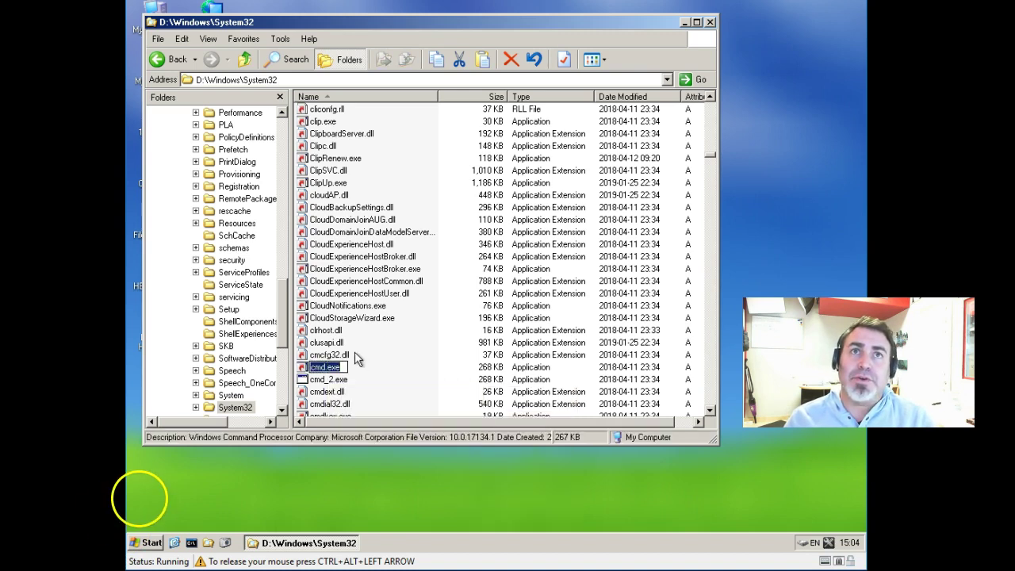
Leave the name of cmd.exe unedited and find Utilman.exe in the System32 folder
{"action": "scroll", "coordinate": [357, 358], "scroll_direction": "up", "scroll_amount": 1}
{"action": "left_click", "coordinate": [357, 355]}
{"action": "type", "text": "util"}
{"action": "scroll", "coordinate": [392, 335], "scroll_direction": "down", "scroll_amount": 2}
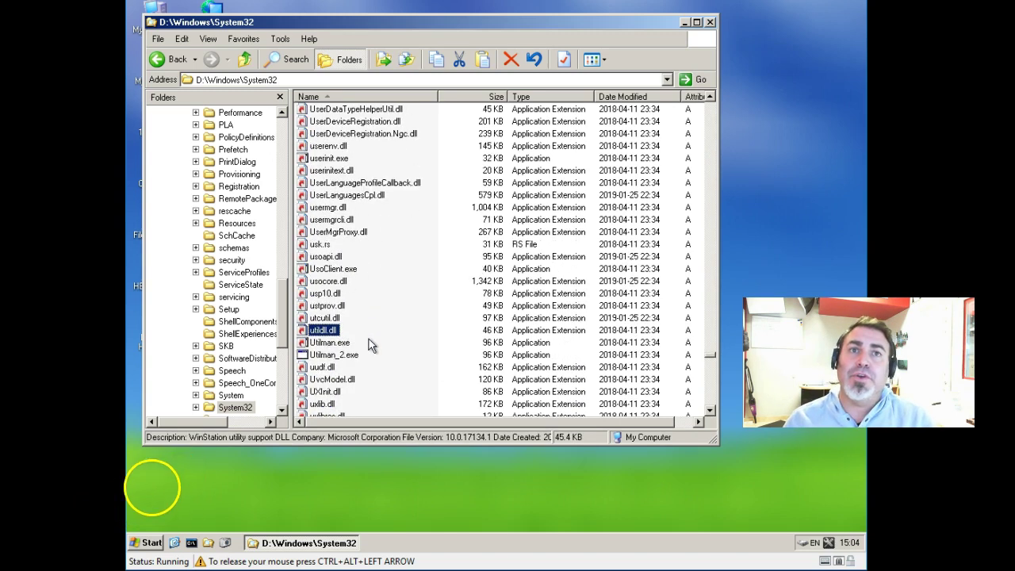
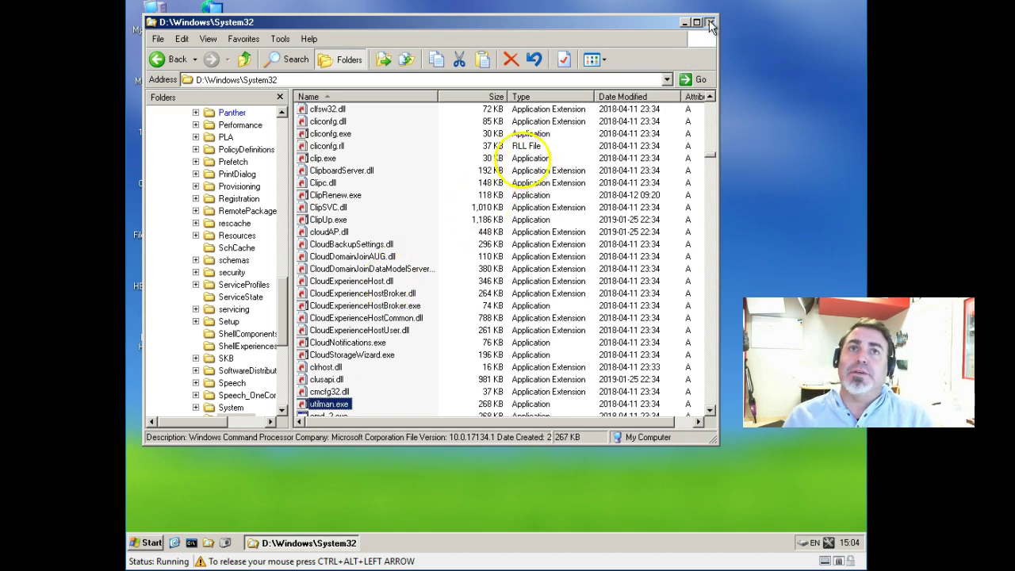
Close the D:\Windows\System32 window and exit Mini Windows Xp to boot into Windows 10
{"action": "left_click", "coordinate": [710, 22]}
{"action": "left_click", "coordinate": [154, 543]}
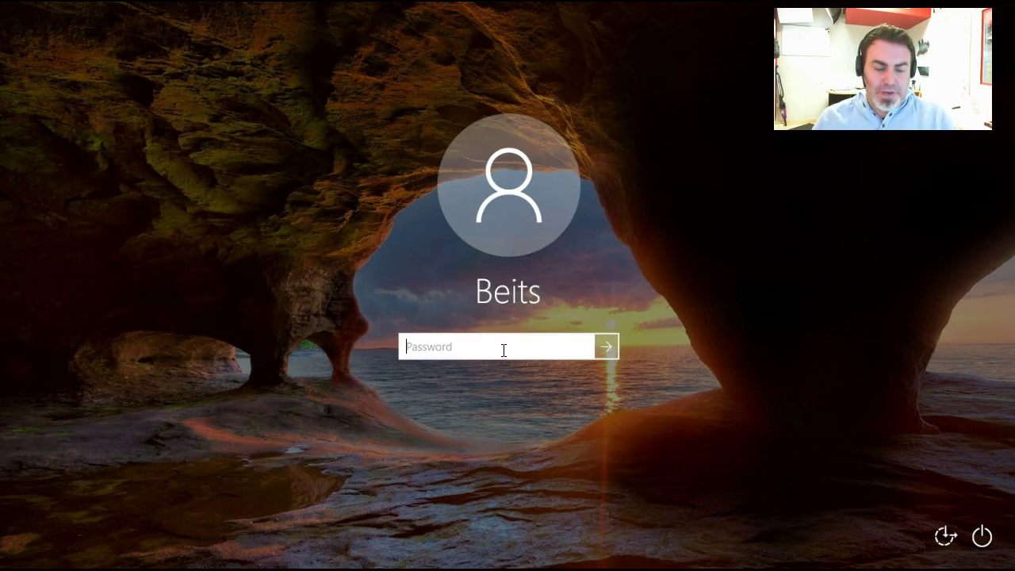
Enter an account password on the Windows 10 sign-in screen and reveal the entered characters
{"action": "type", "text": "••••"}
{"action": "left_click", "coordinate": [503, 352]}
{"action": "left_click", "coordinate": [586, 348]}
{"action": "left_click", "coordinate": [584, 349]}
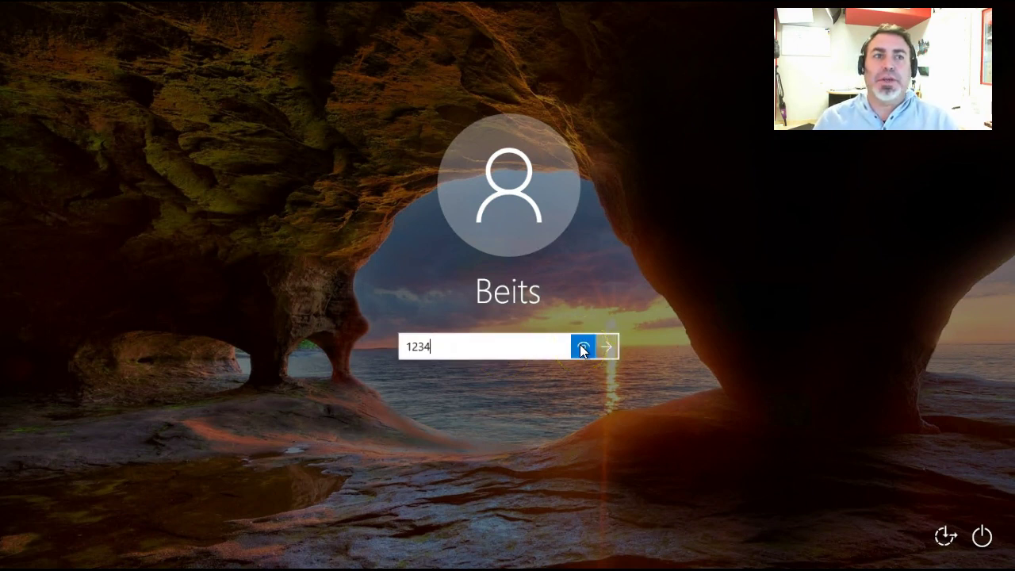
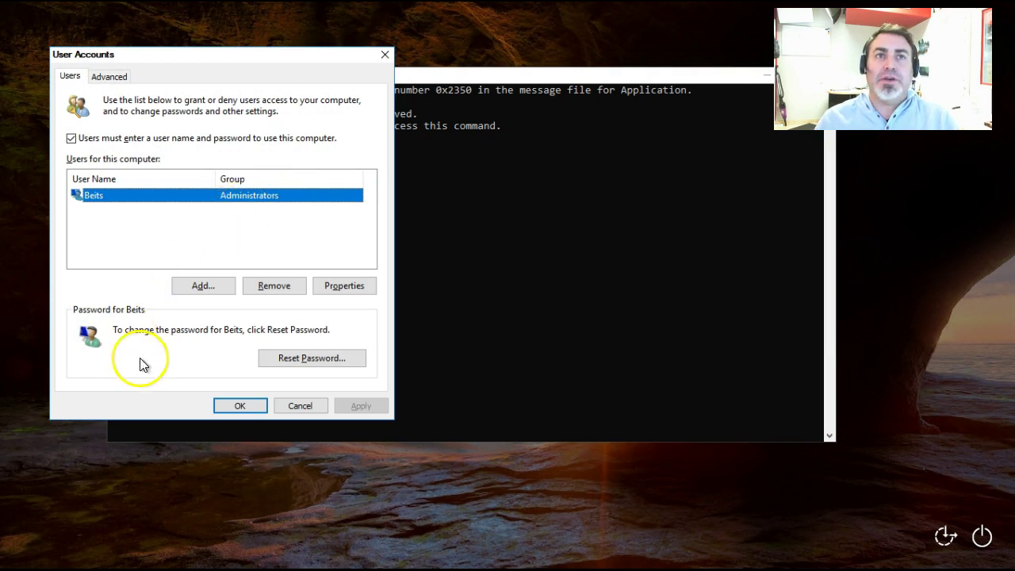
Reset the administrator account's password in User Accounts, entering and confirming the new password, and close User Accounts
{"action": "left_click", "coordinate": [335, 357]}
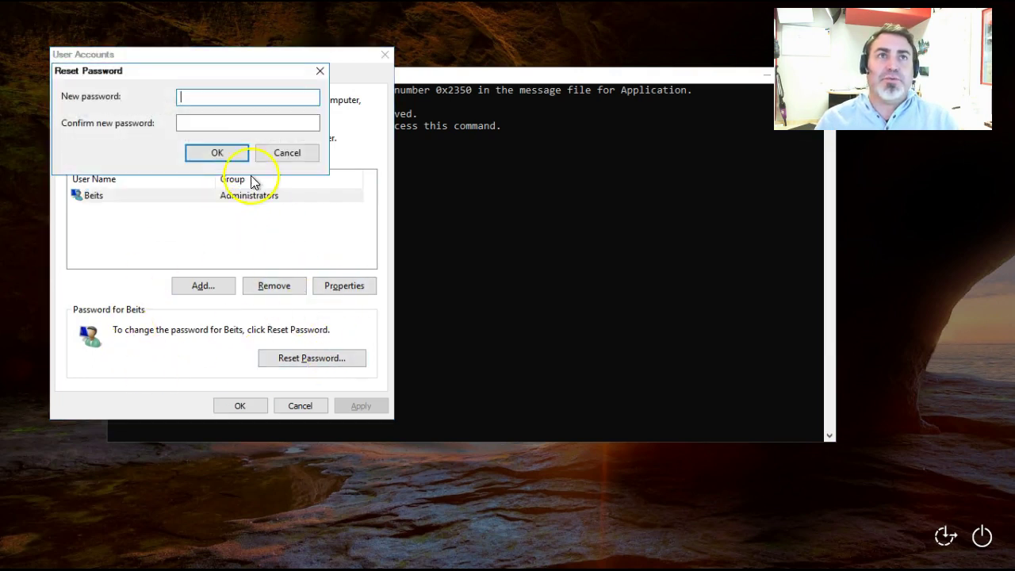
{"action": "type", "text": "****"}
{"action": "left_click", "coordinate": [227, 124]}
{"action": "type", "text": "****"}
{"action": "left_click", "coordinate": [224, 153]}
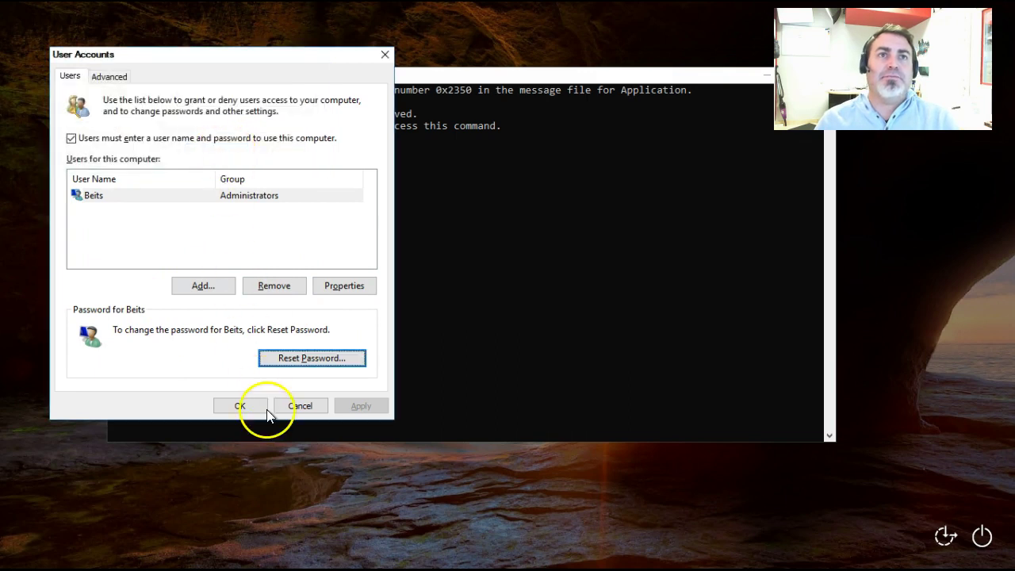
{"action": "left_click", "coordinate": [240, 406]}
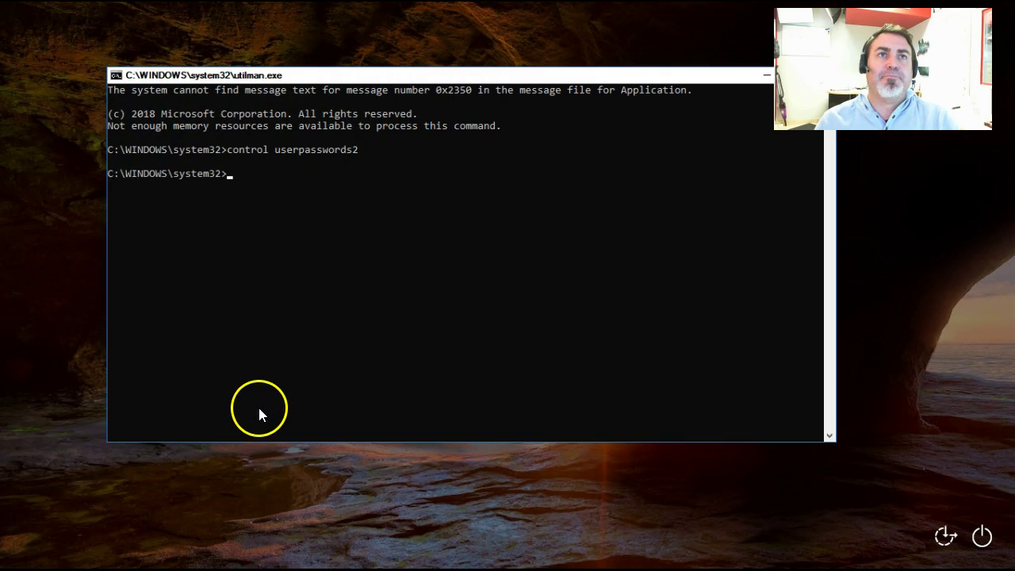
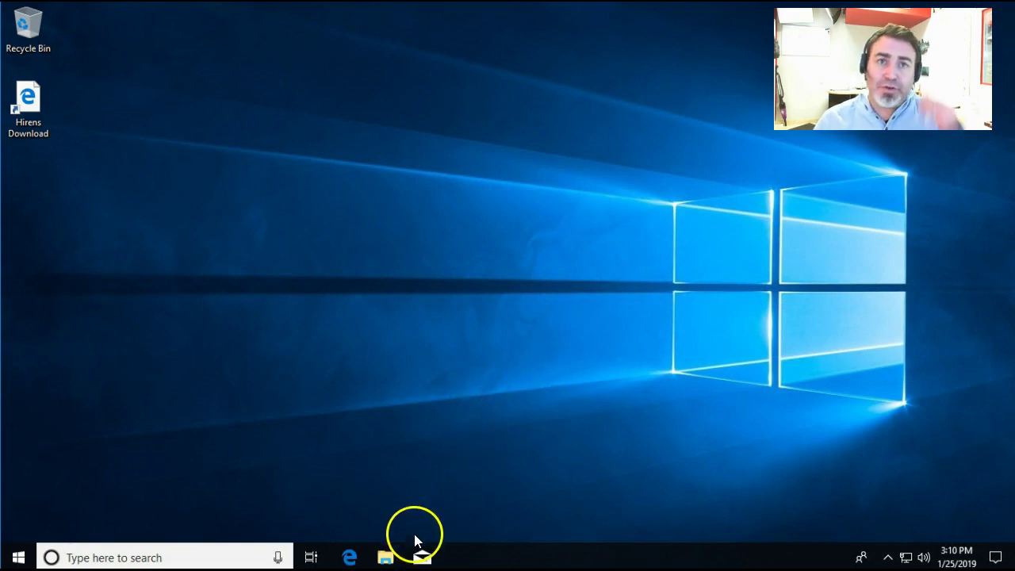
Open This PC in File Explorer, try to turn on BitLocker for Local Disk (C:), and dismiss the wizard
{"action": "left_click", "coordinate": [385, 557]}
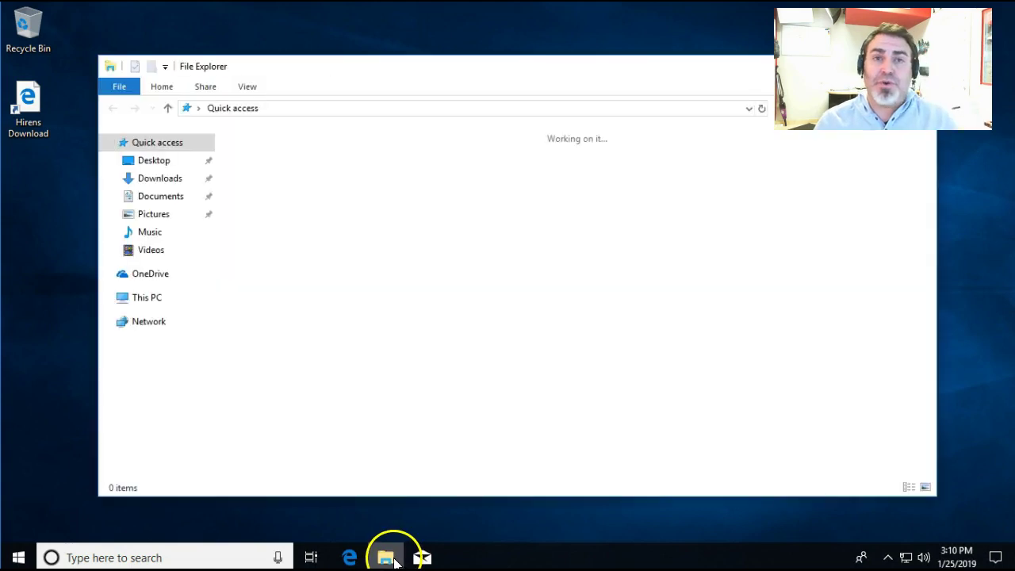
{"action": "left_click", "coordinate": [153, 305]}
{"action": "right_click", "coordinate": [526, 325]}
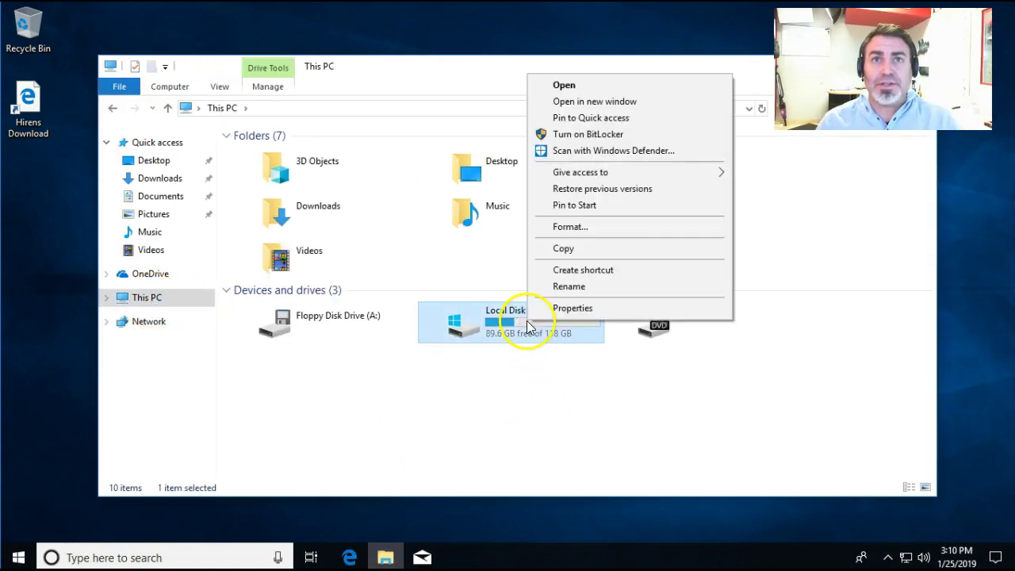
{"action": "left_click", "coordinate": [595, 135]}
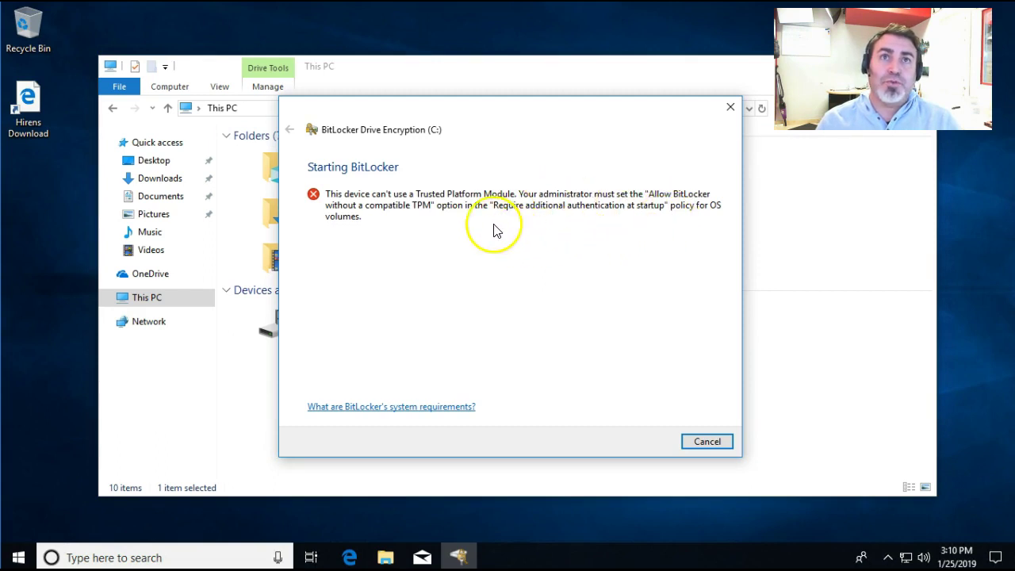
{"action": "left_click", "coordinate": [696, 442]}
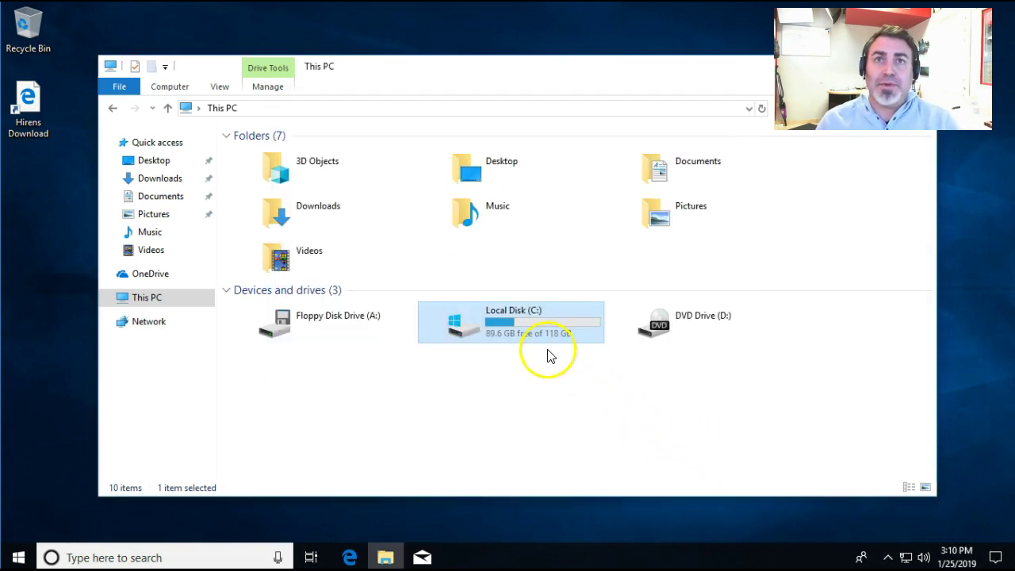
{"action": "mouse_move", "coordinate": [533, 325]}
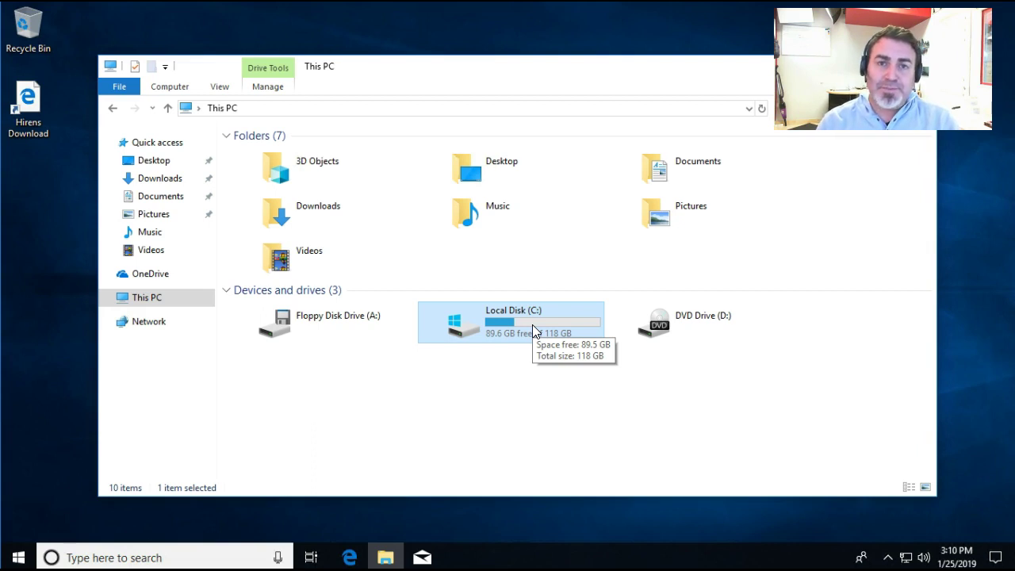
Switch to Microsoft Edge, go to acronis.com and choose the Acronis USA site
{"action": "left_click", "coordinate": [350, 557]}
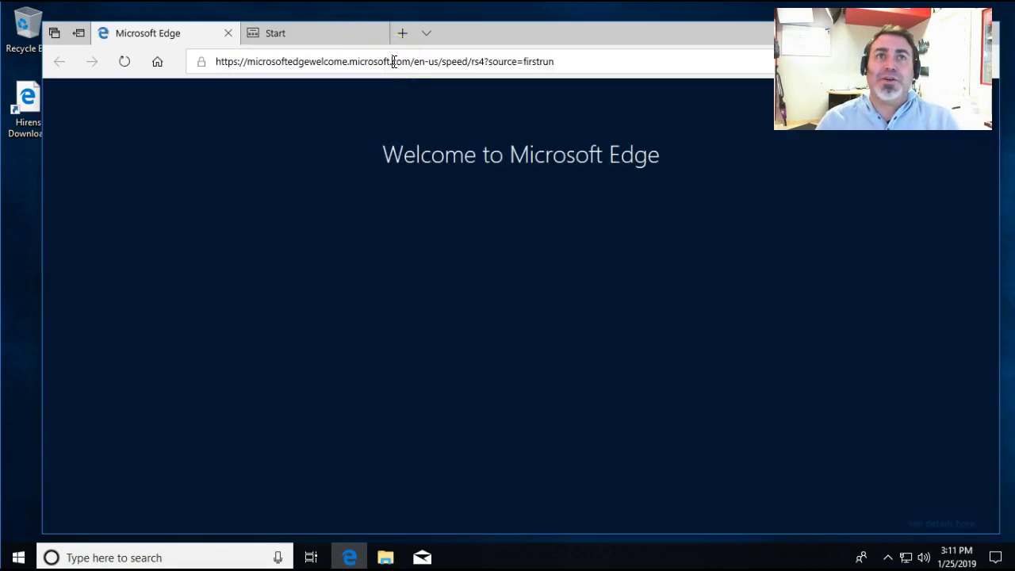
{"action": "left_click", "coordinate": [394, 61]}
{"action": "type", "text": "acronis"}
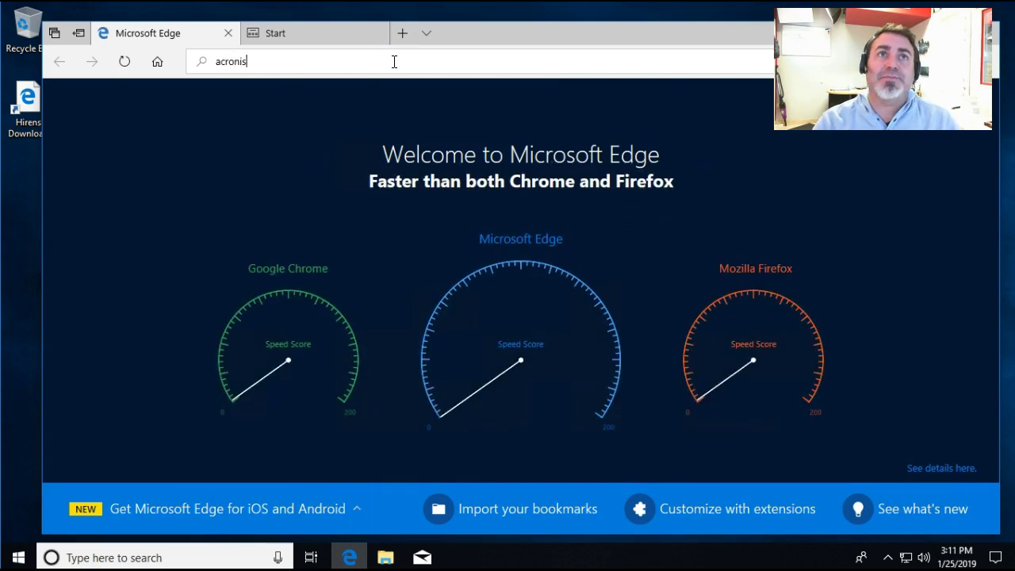
{"action": "key", "text": "ctrl+Return"}
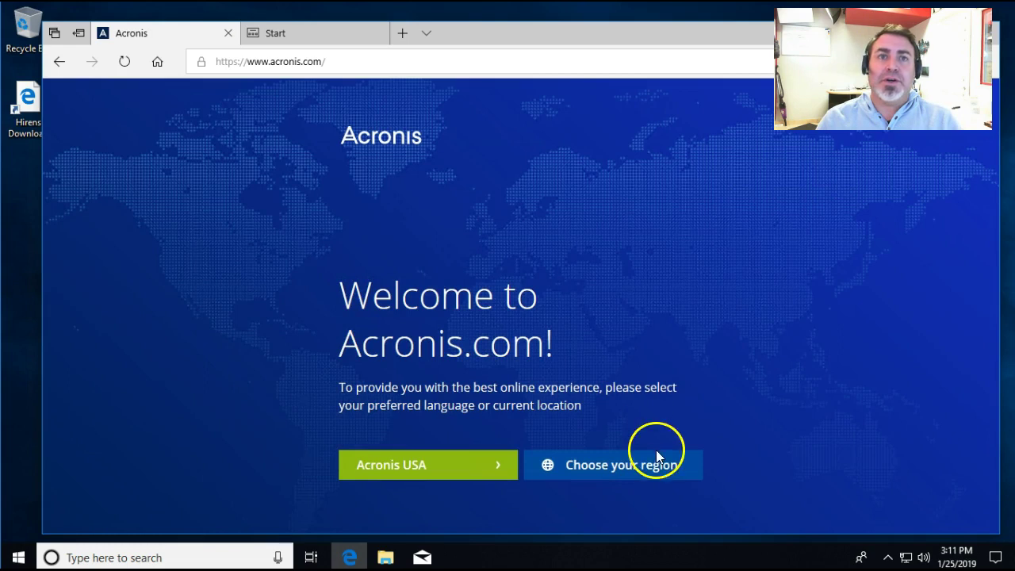
{"action": "left_click", "coordinate": [470, 471]}
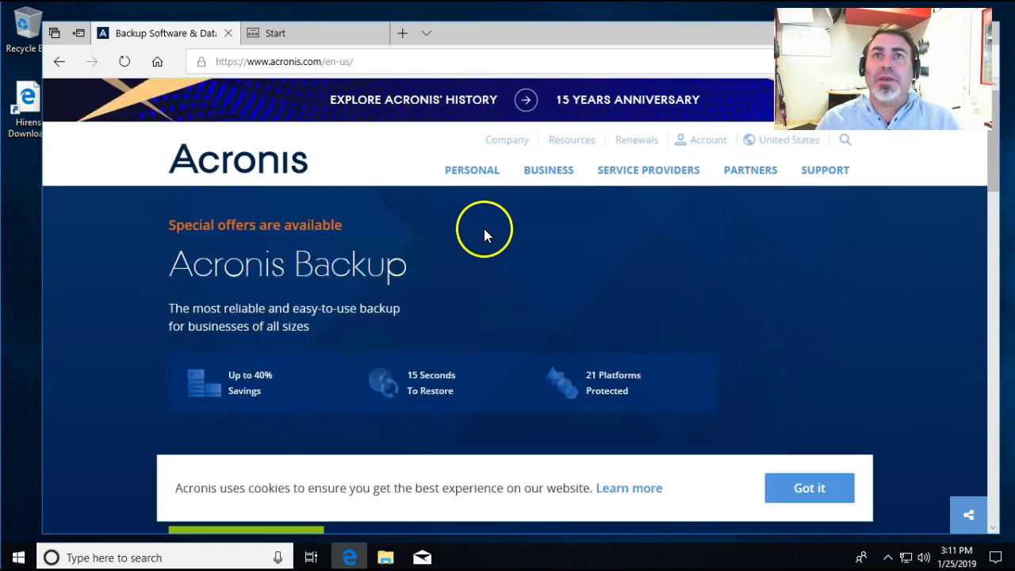
Open the Acronis True Image 2019 page from the personal products and accept the cookie notice to view the trial option
{"action": "mouse_move", "coordinate": [483, 174]}
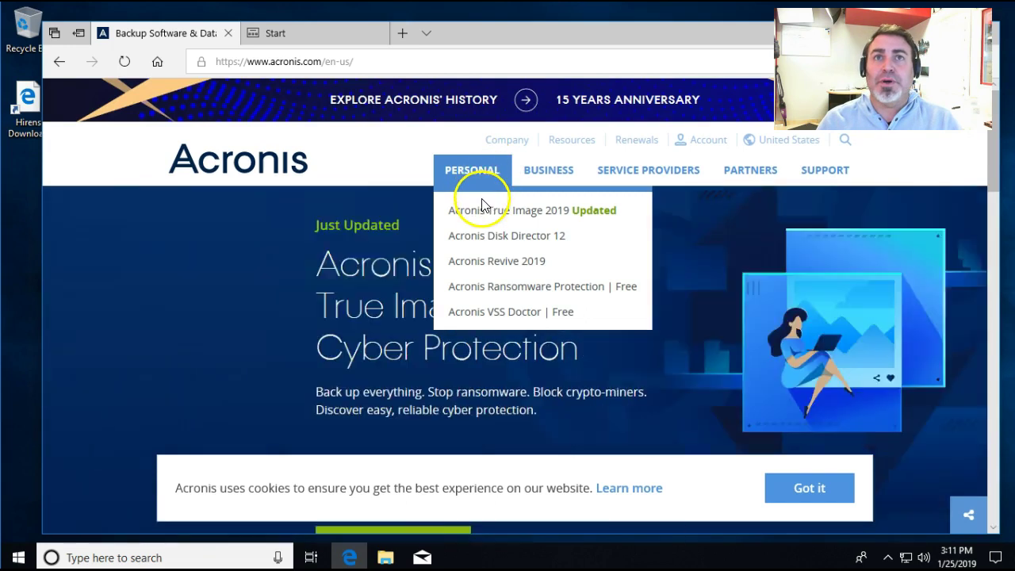
{"action": "left_click", "coordinate": [473, 214]}
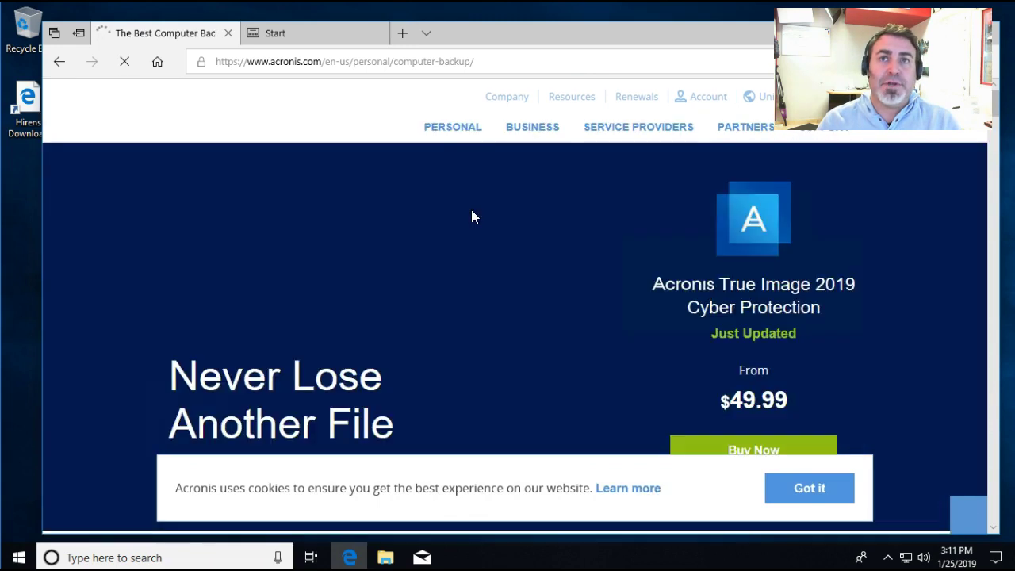
{"action": "left_click", "coordinate": [474, 223]}
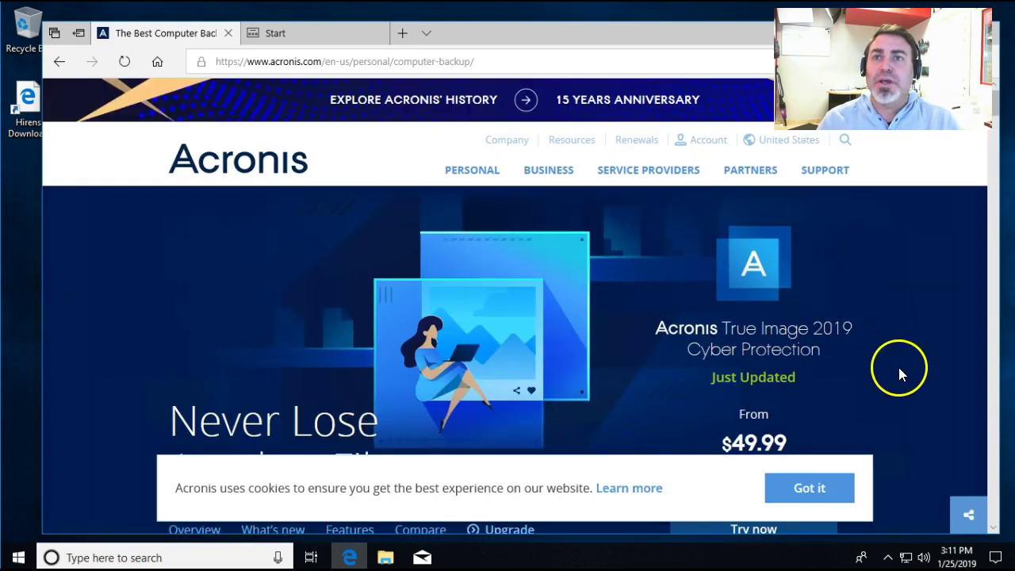
{"action": "left_click", "coordinate": [845, 490]}
{"action": "scroll", "coordinate": [881, 480], "scroll_direction": "down", "scroll_amount": 2}
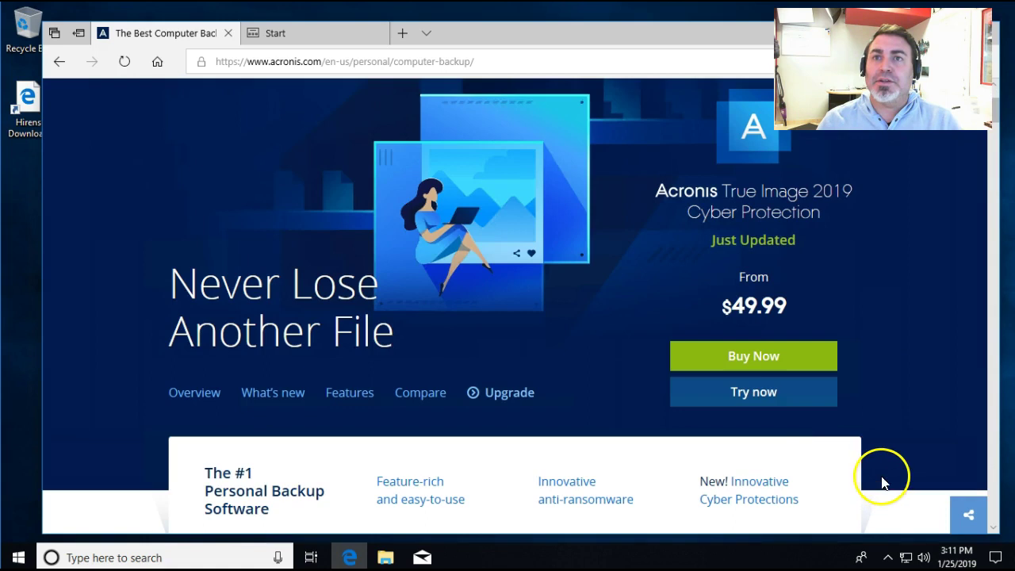
{"action": "left_click", "coordinate": [772, 397]}
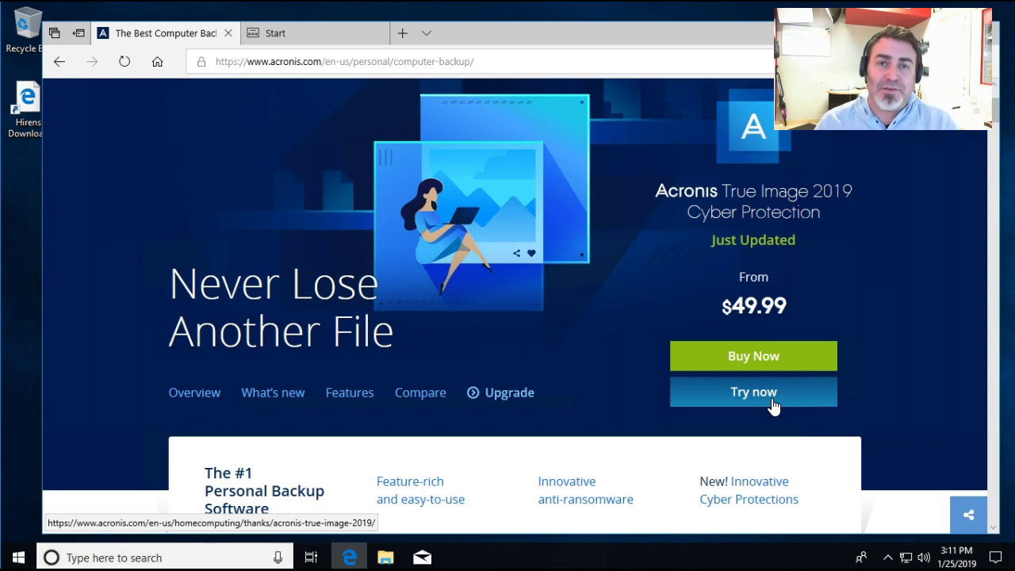
{"action": "left_click", "coordinate": [869, 371]}
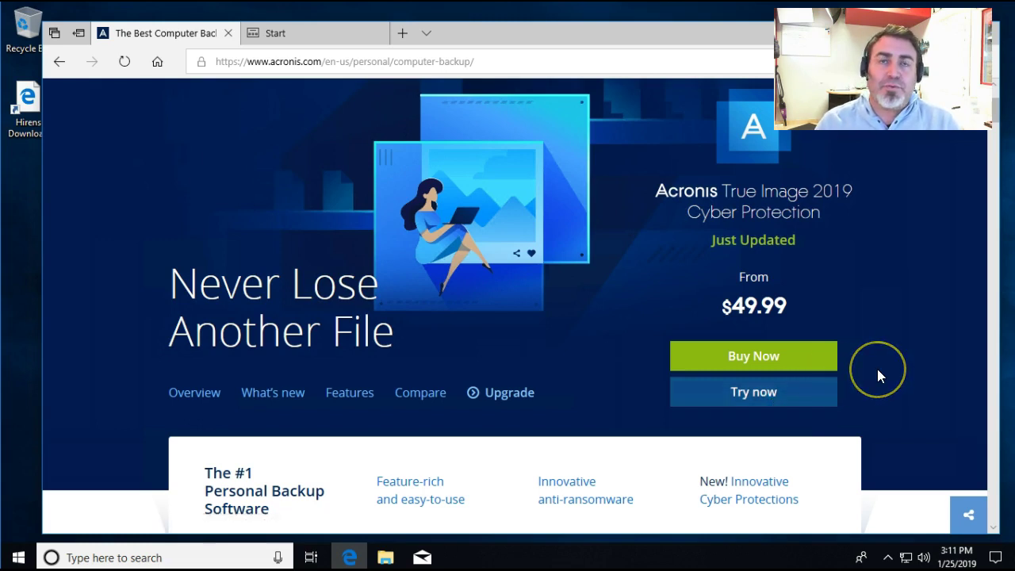